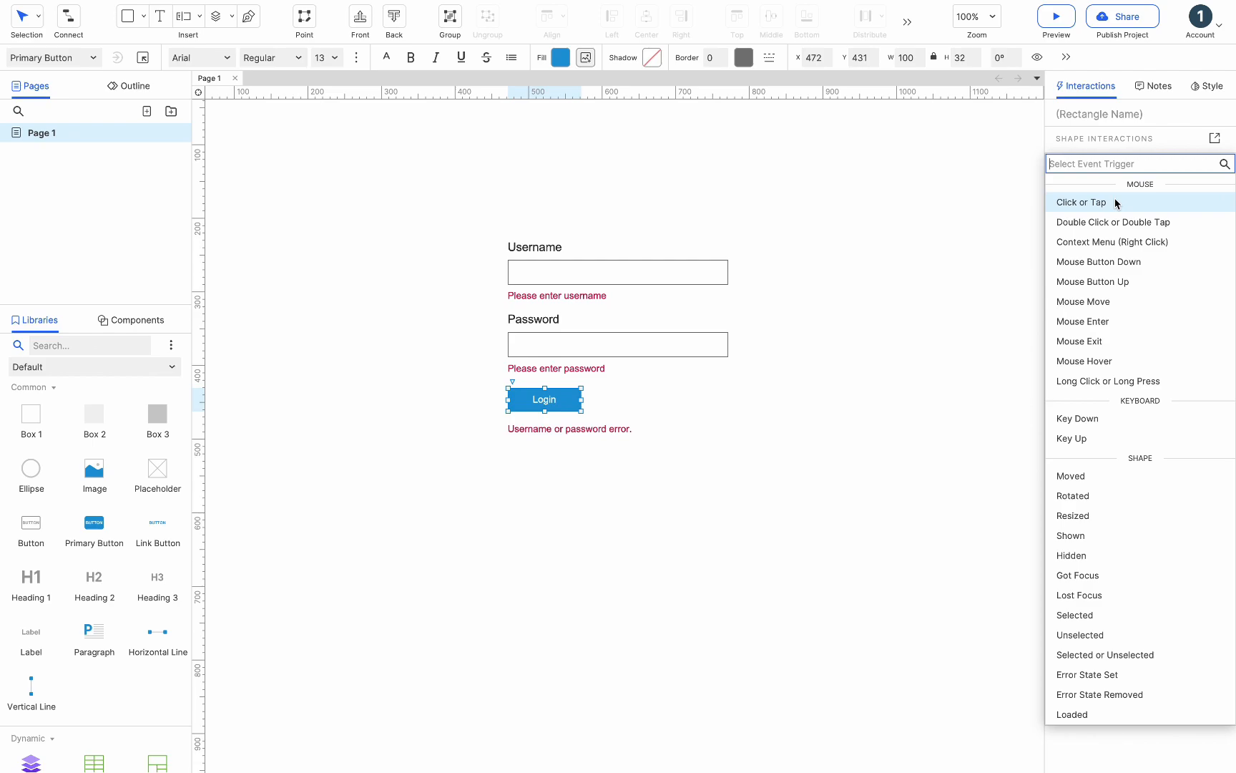
# - Add a Click or Tap interaction to the Login button and enable cases for it
pyautogui.click(1116, 204)
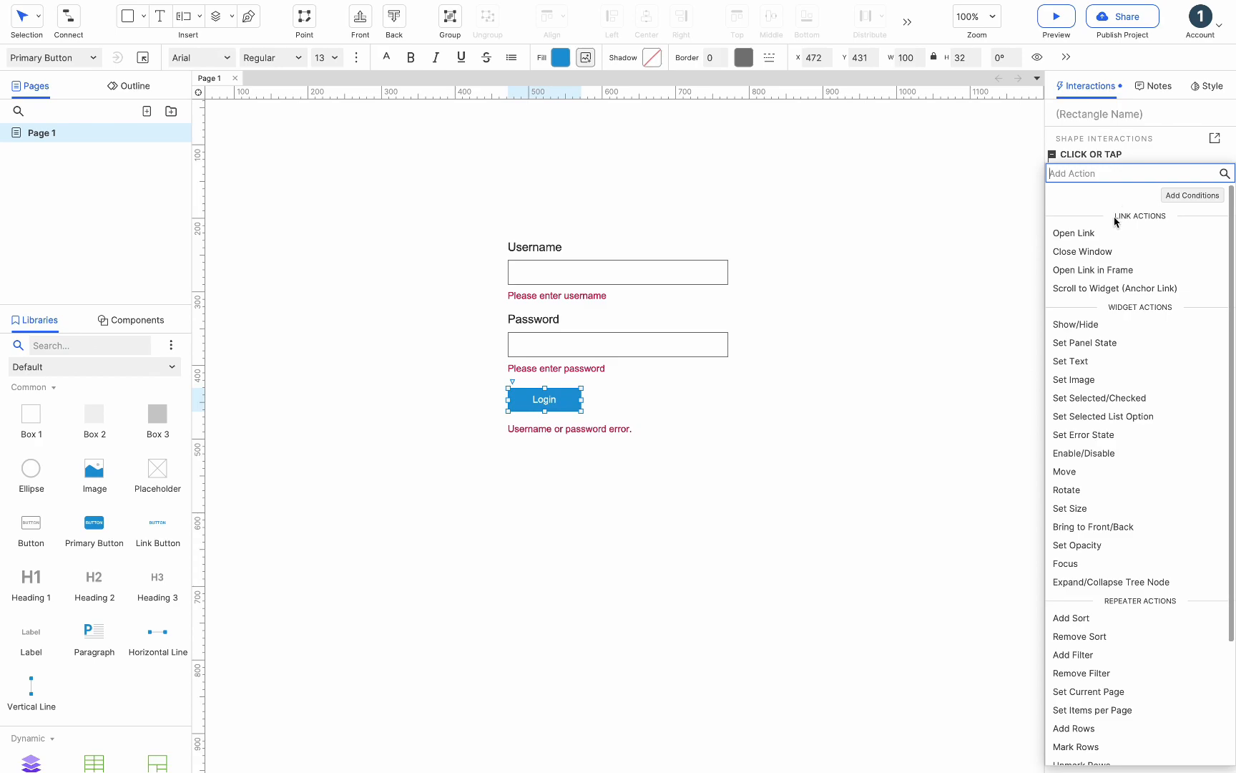
pyautogui.scroll(-5, 1106, 329)
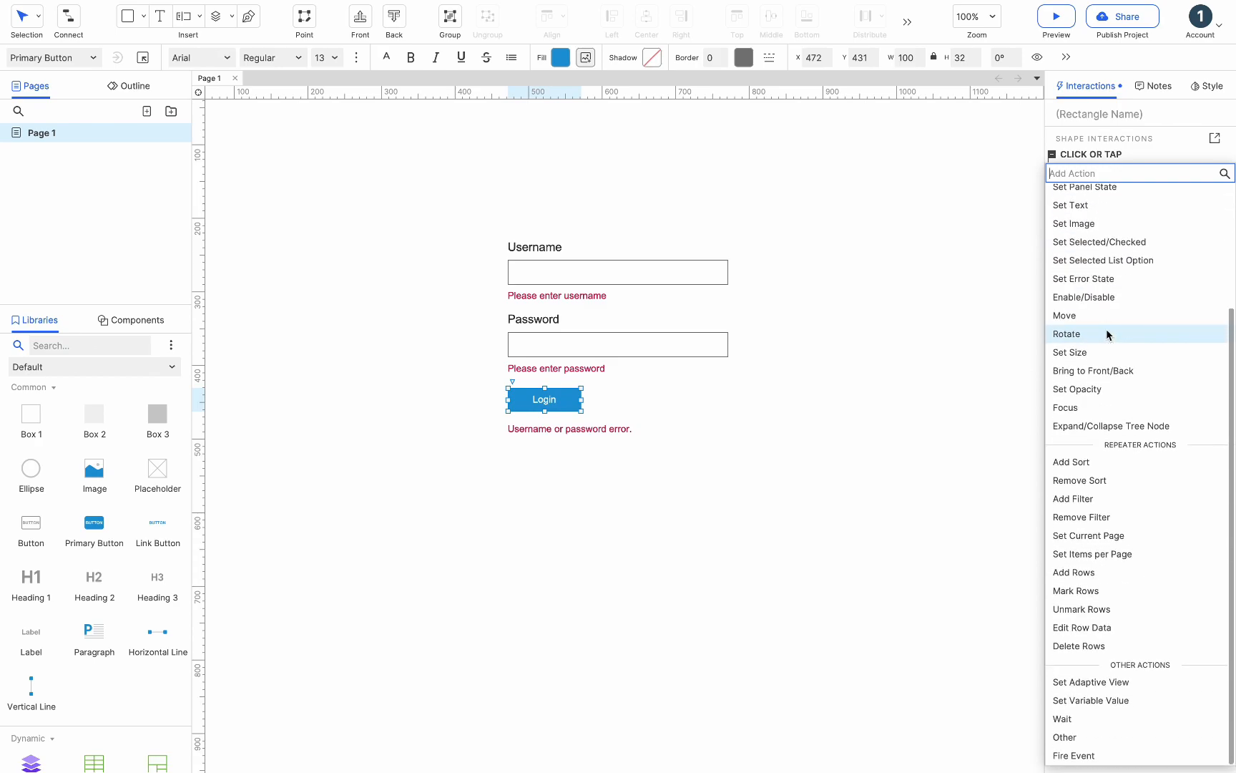
pyautogui.scroll(5, 1106, 329)
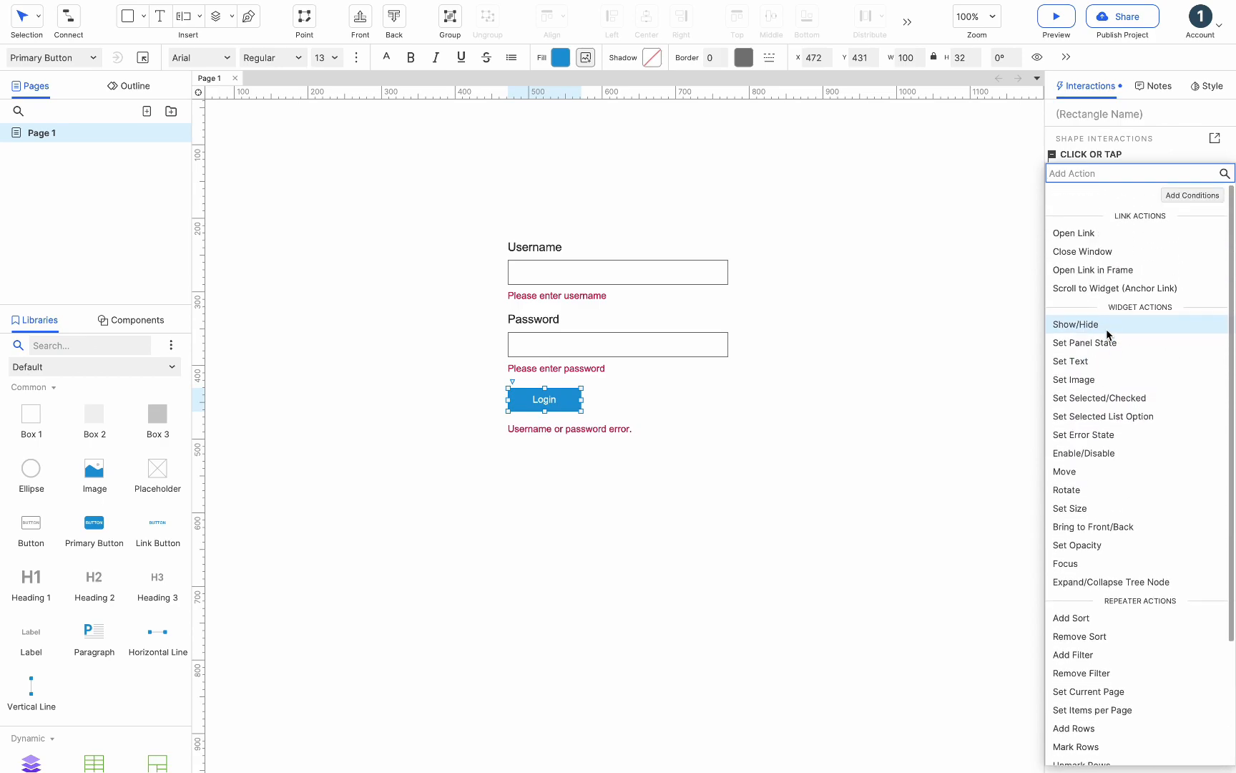
pyautogui.click(1167, 153)
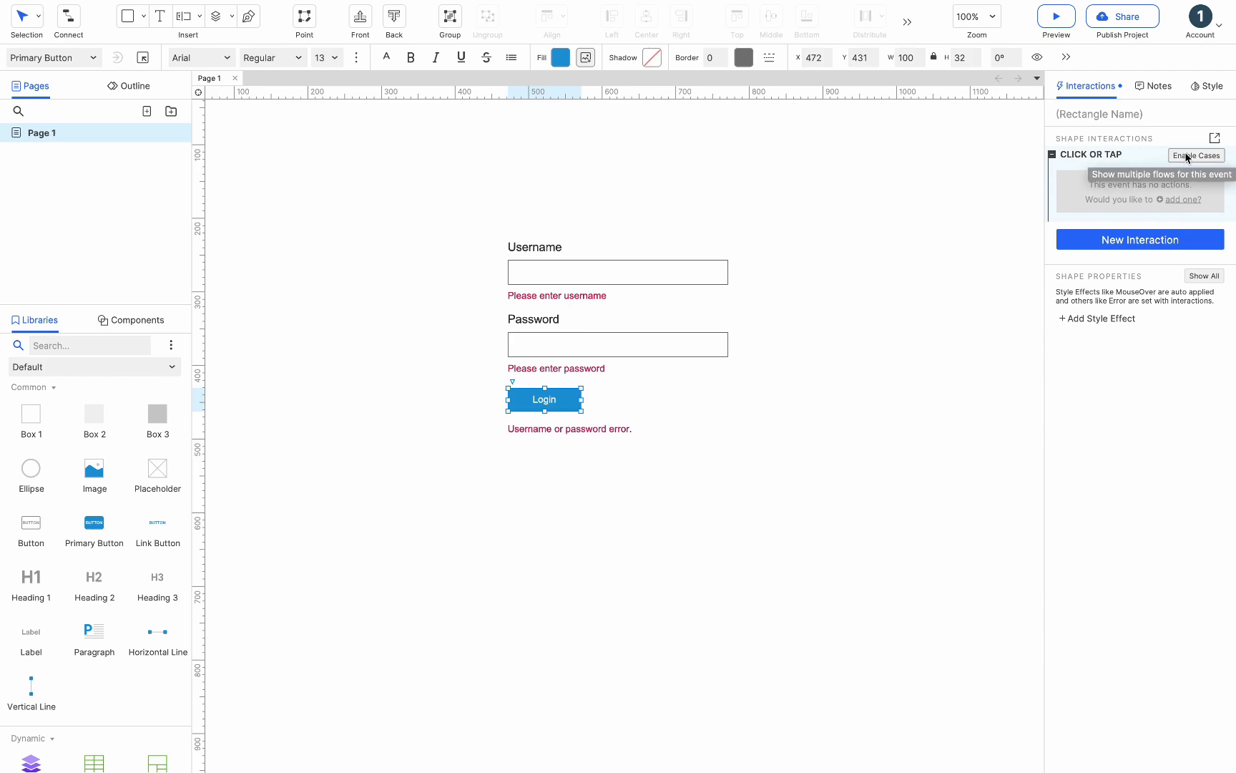
pyautogui.click(1186, 156)
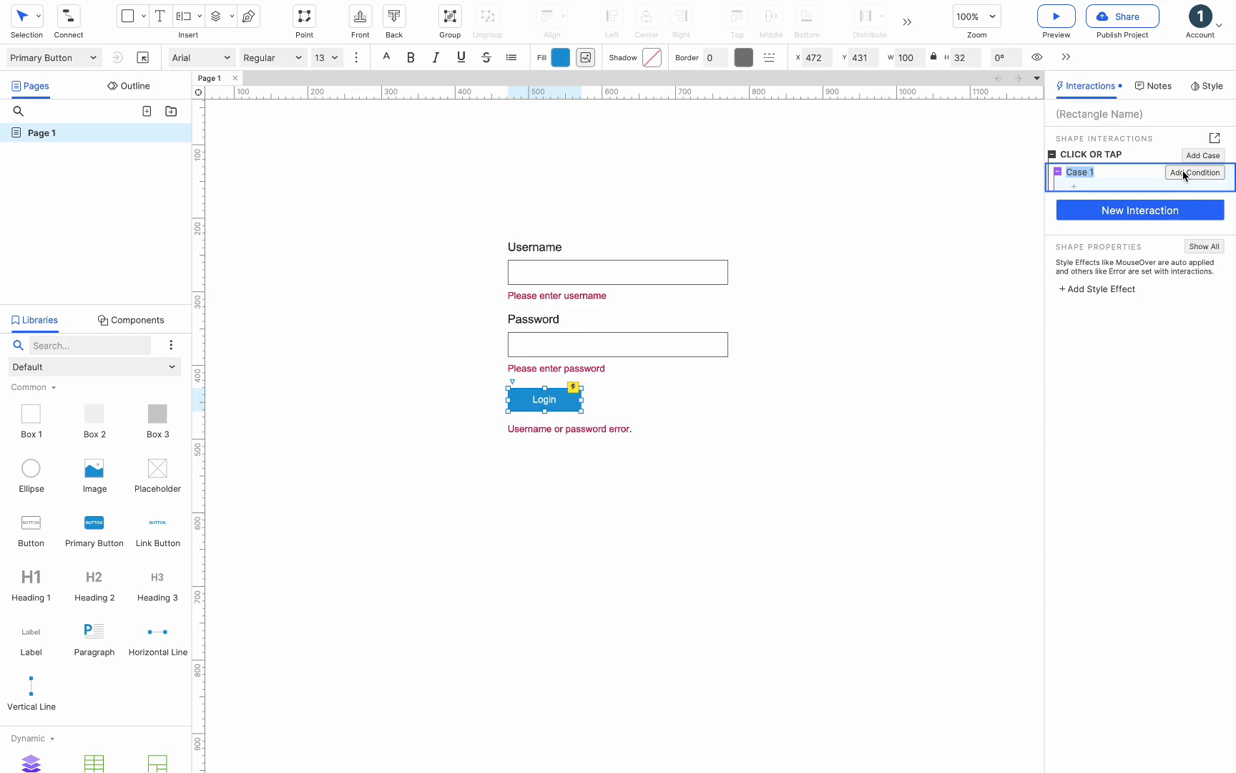
# - Open the condition builder for the first case and rename it Please enter username
pyautogui.click(1181, 171)
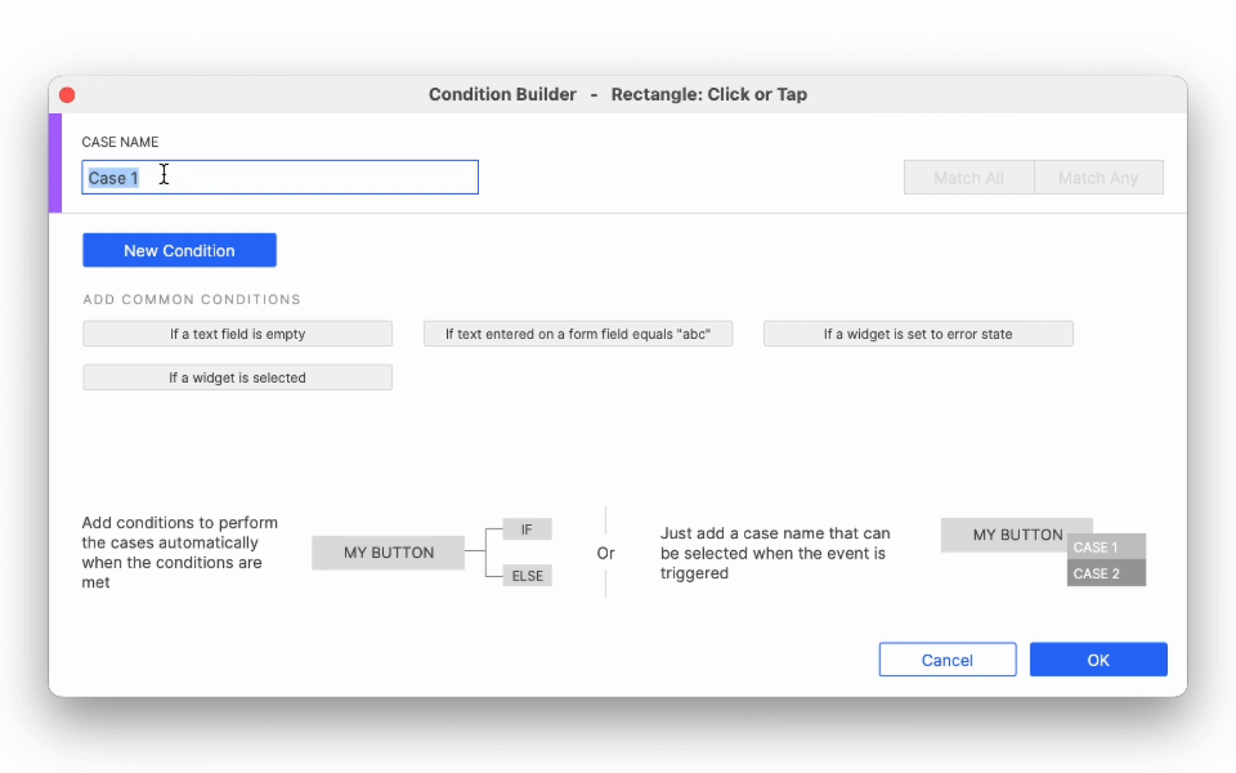
pyautogui.press('BackSpace')
pyautogui.write('Please enter username')
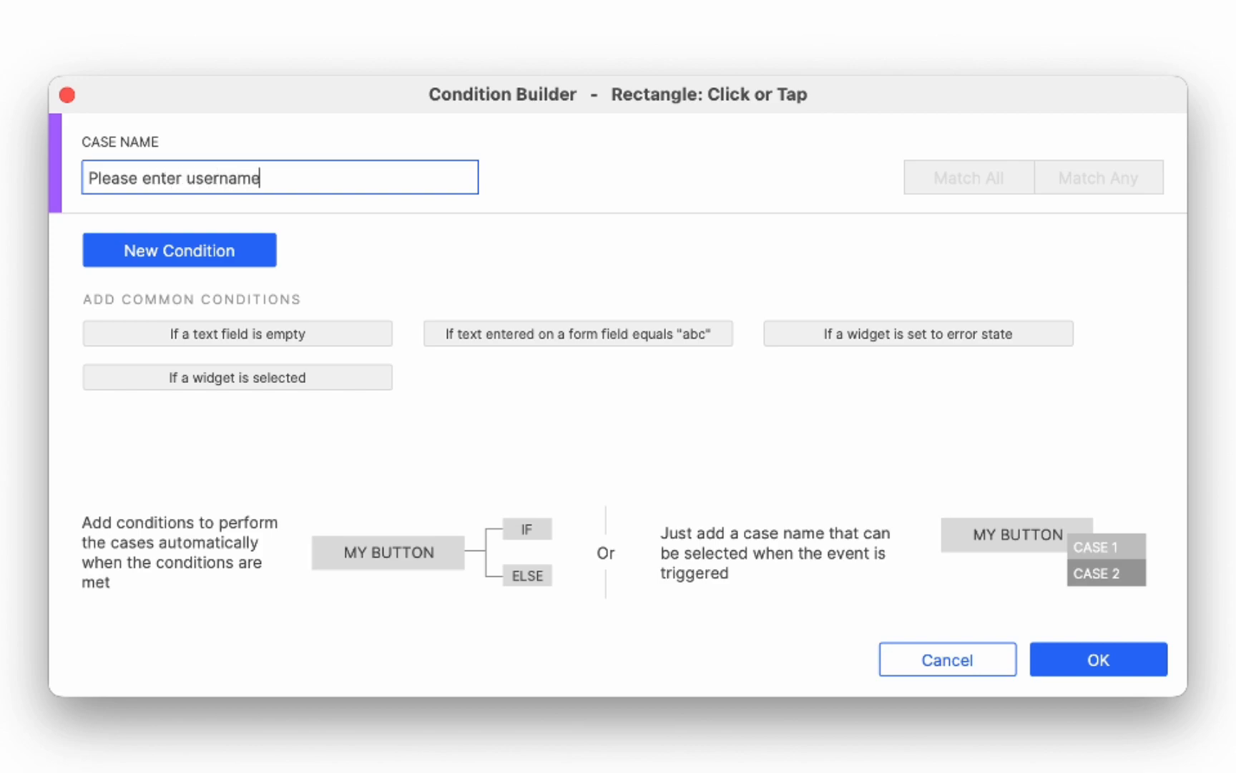
# - Add a condition that the text on the Username Input widget equals an empty value, and confirm
pyautogui.click(174, 245)
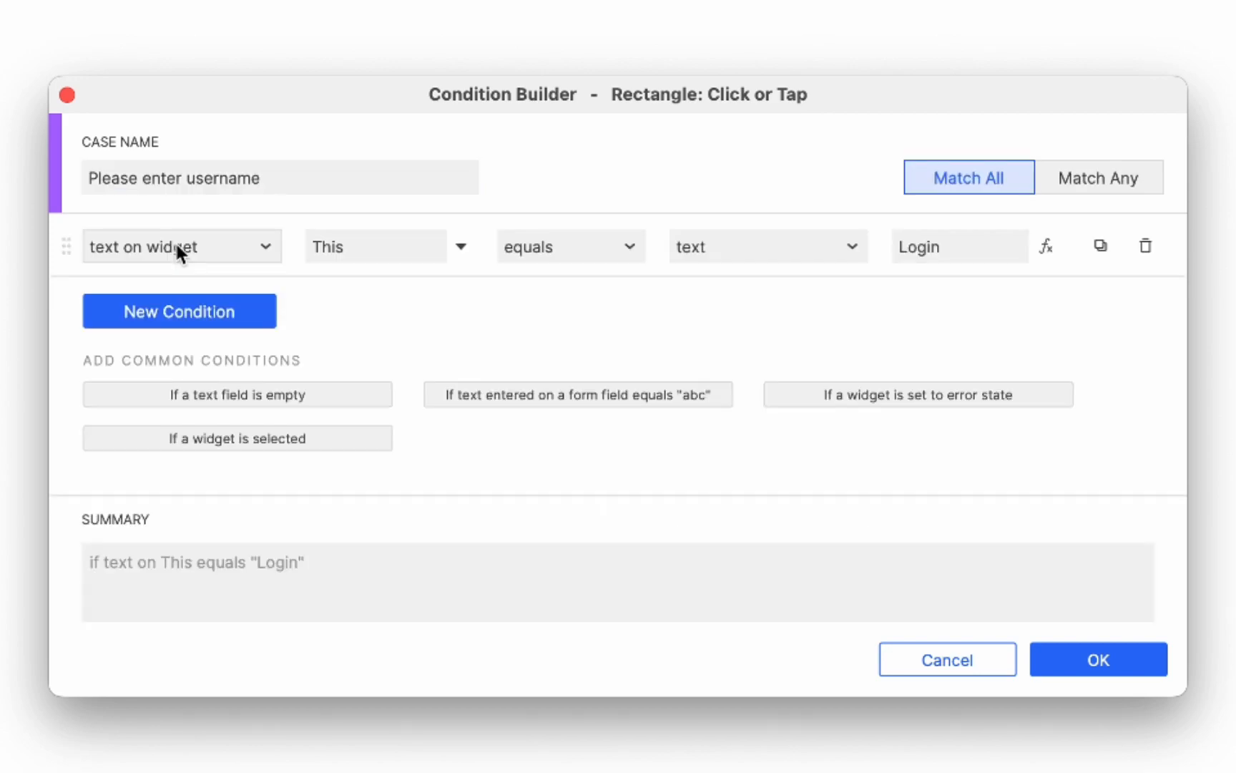
pyautogui.click(177, 250)
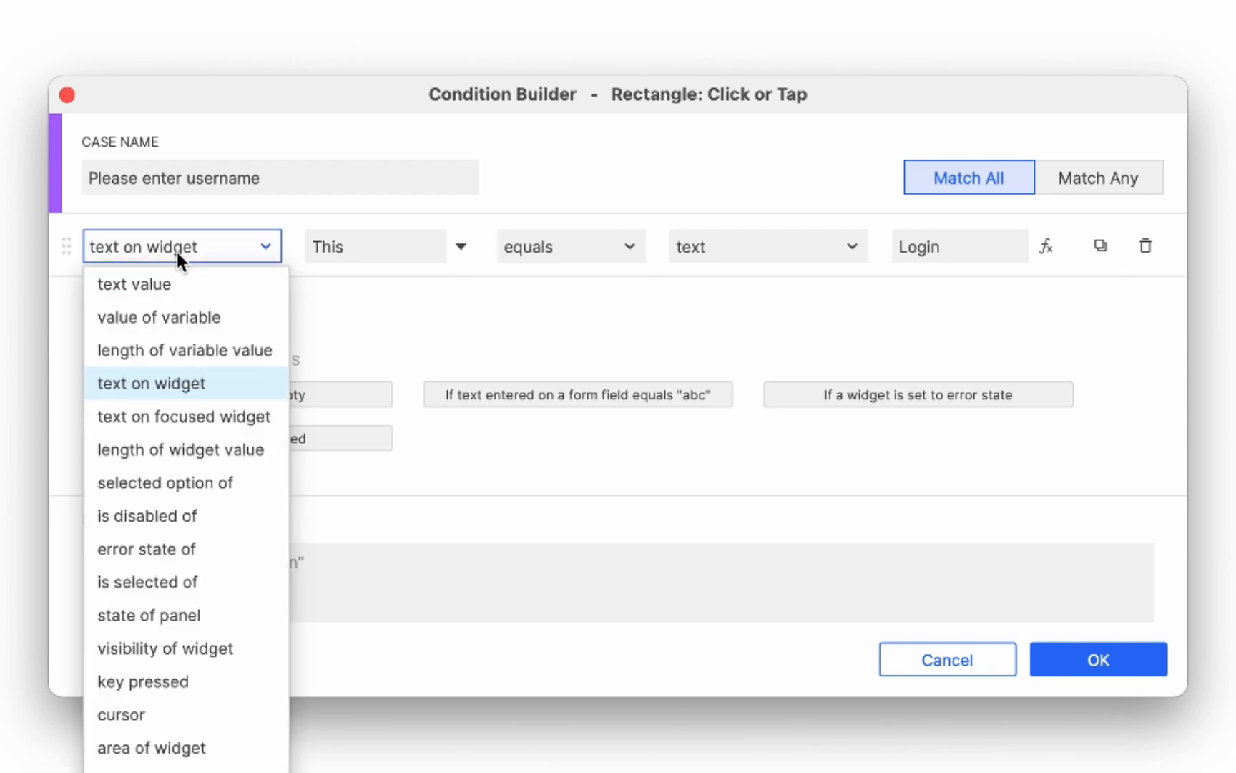
pyautogui.click(379, 239)
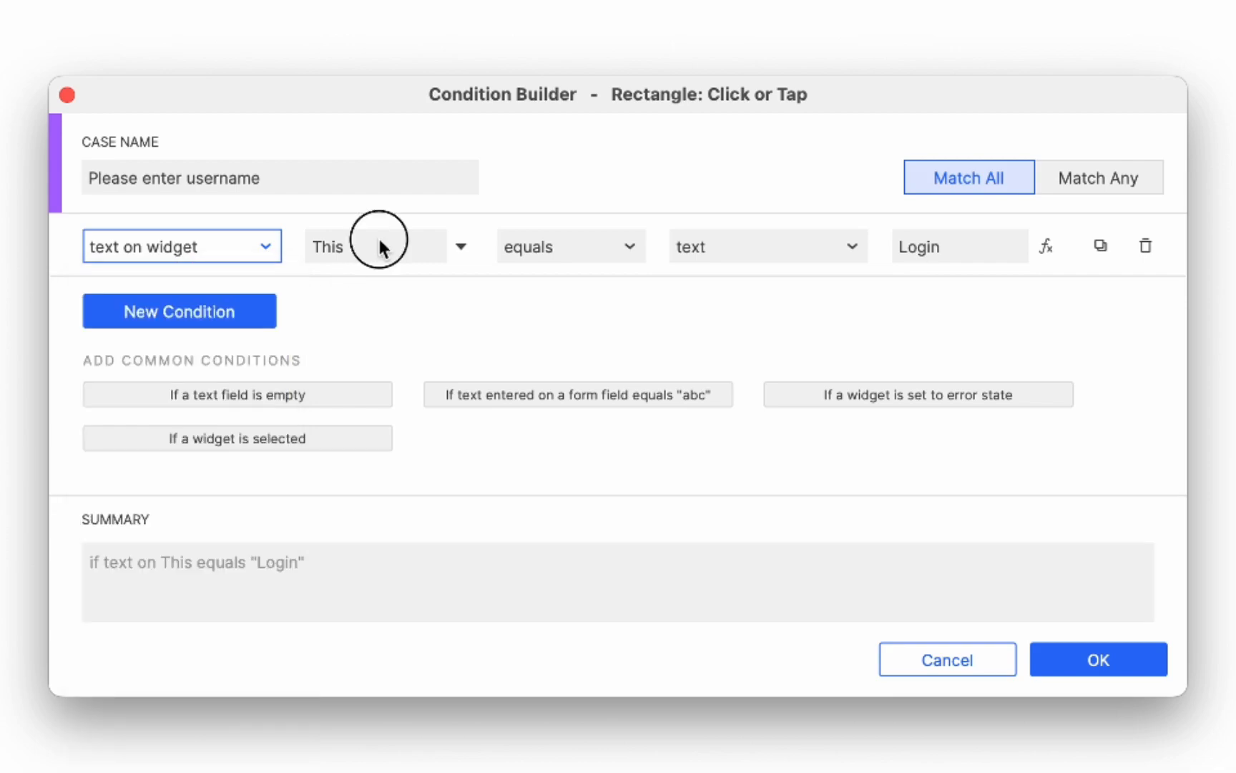
pyautogui.click(379, 239)
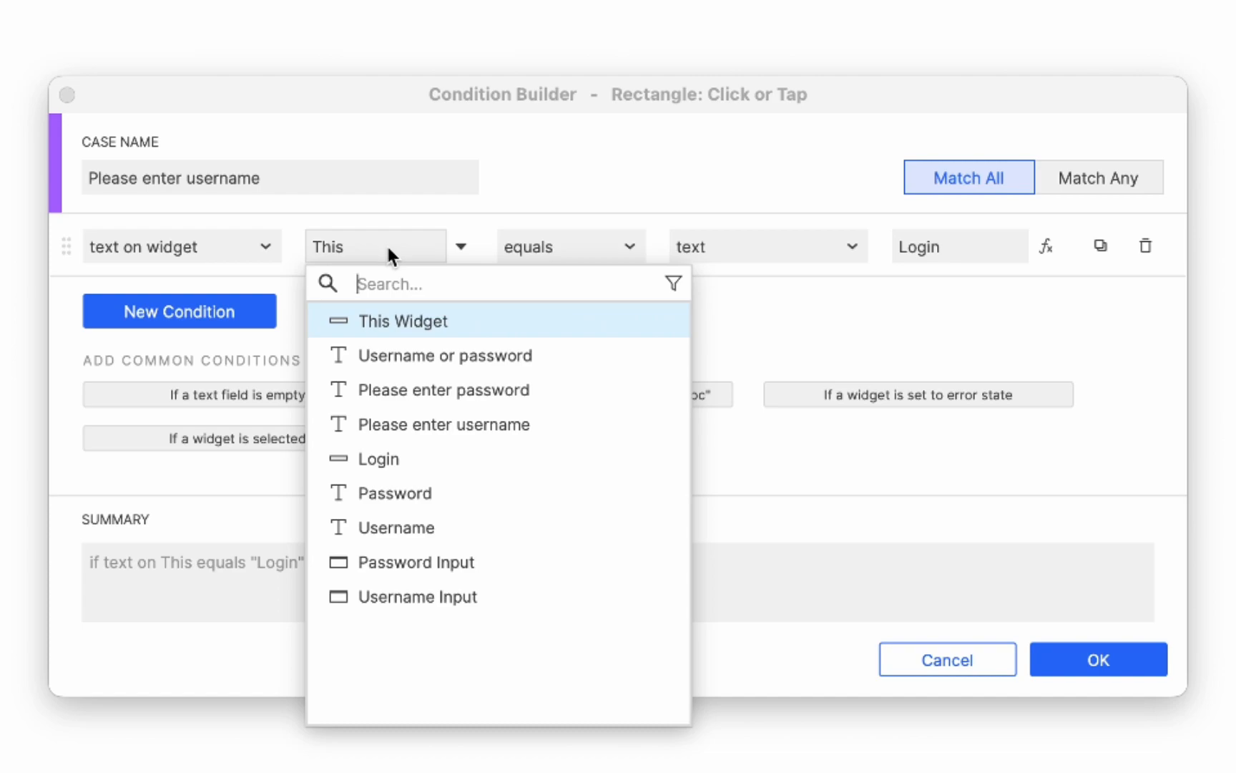
pyautogui.click(561, 245)
pyautogui.click(561, 246)
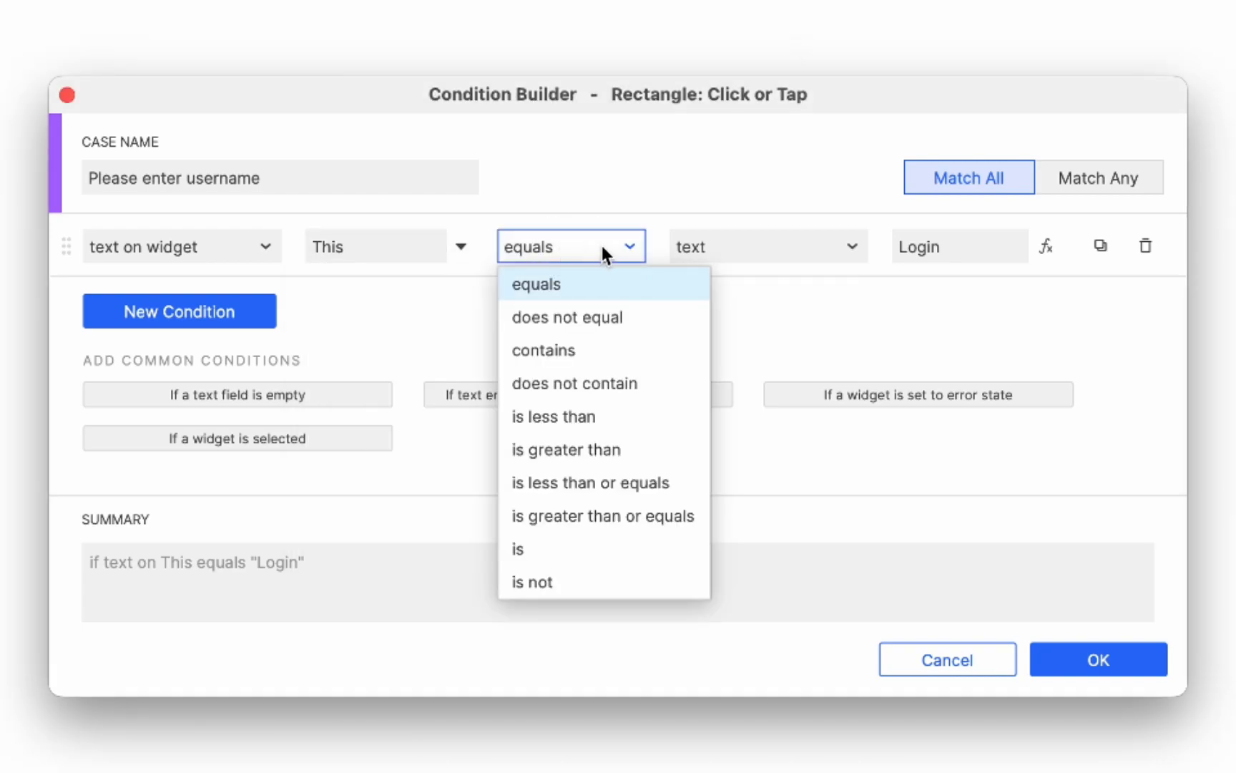
pyautogui.click(719, 243)
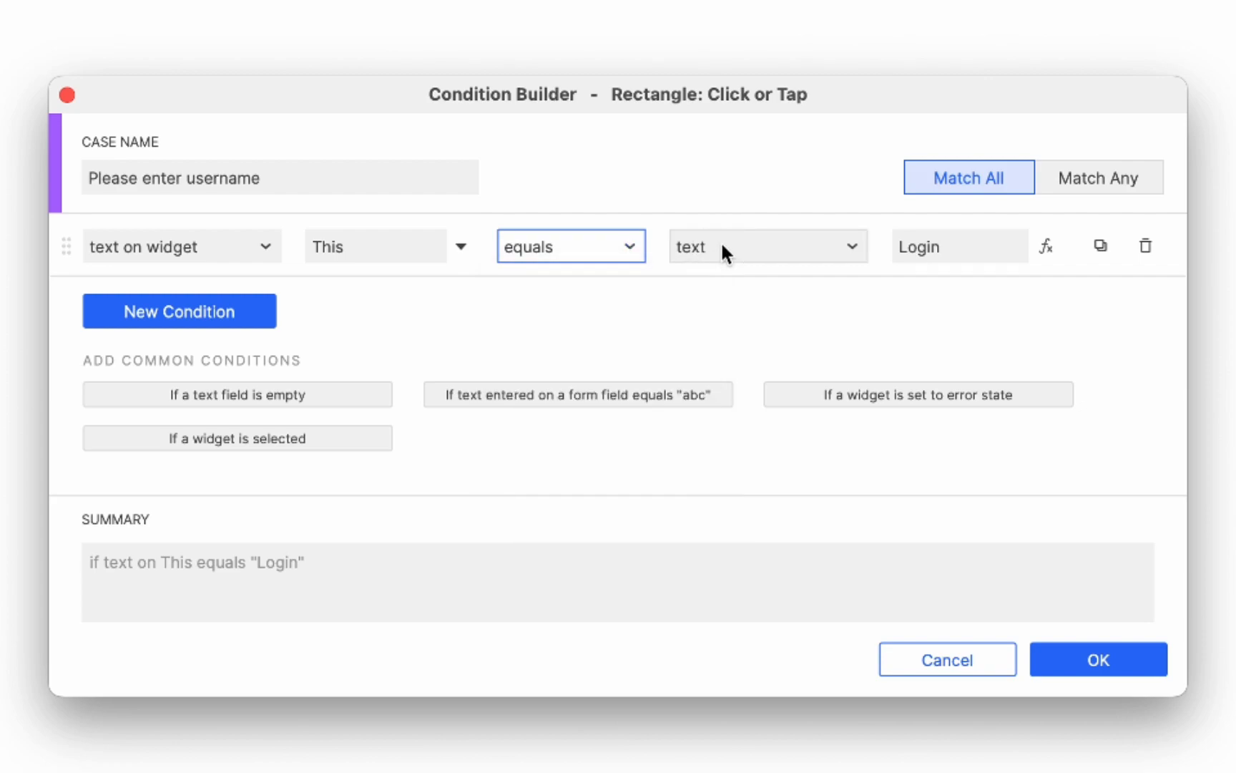
pyautogui.click(742, 247)
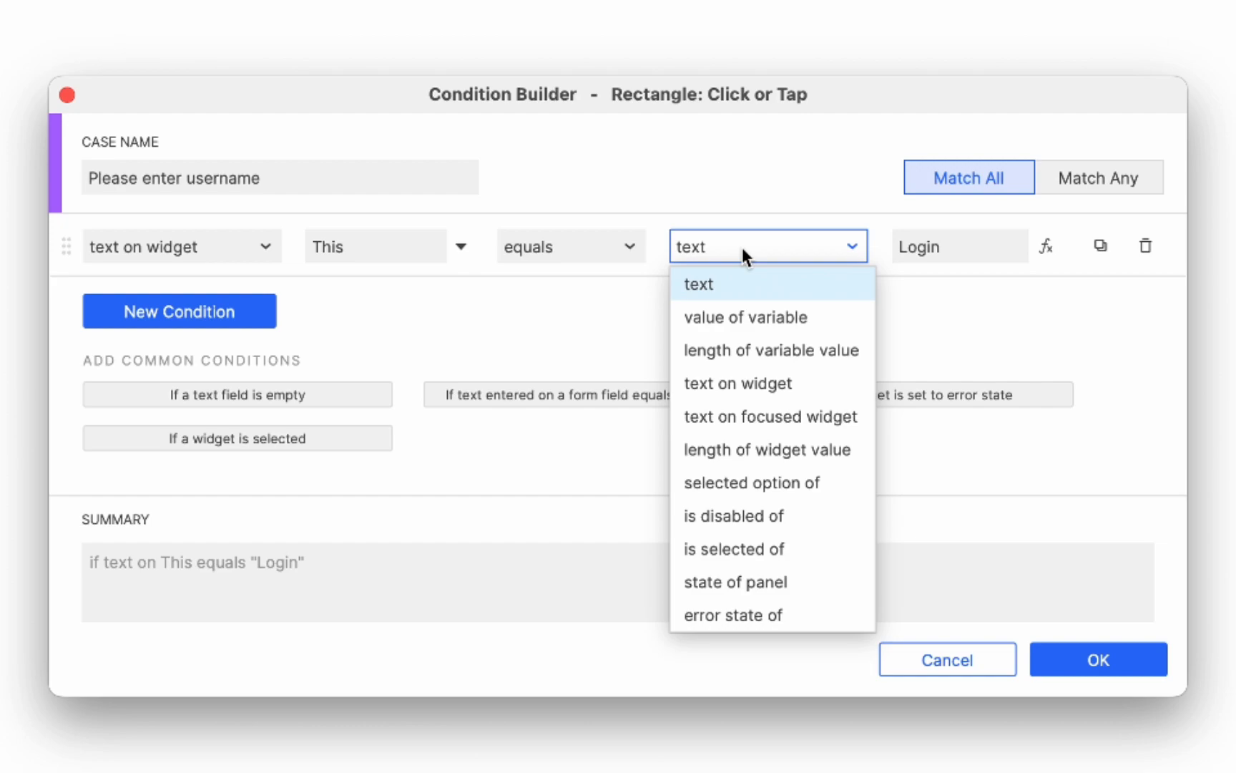
pyautogui.click(916, 251)
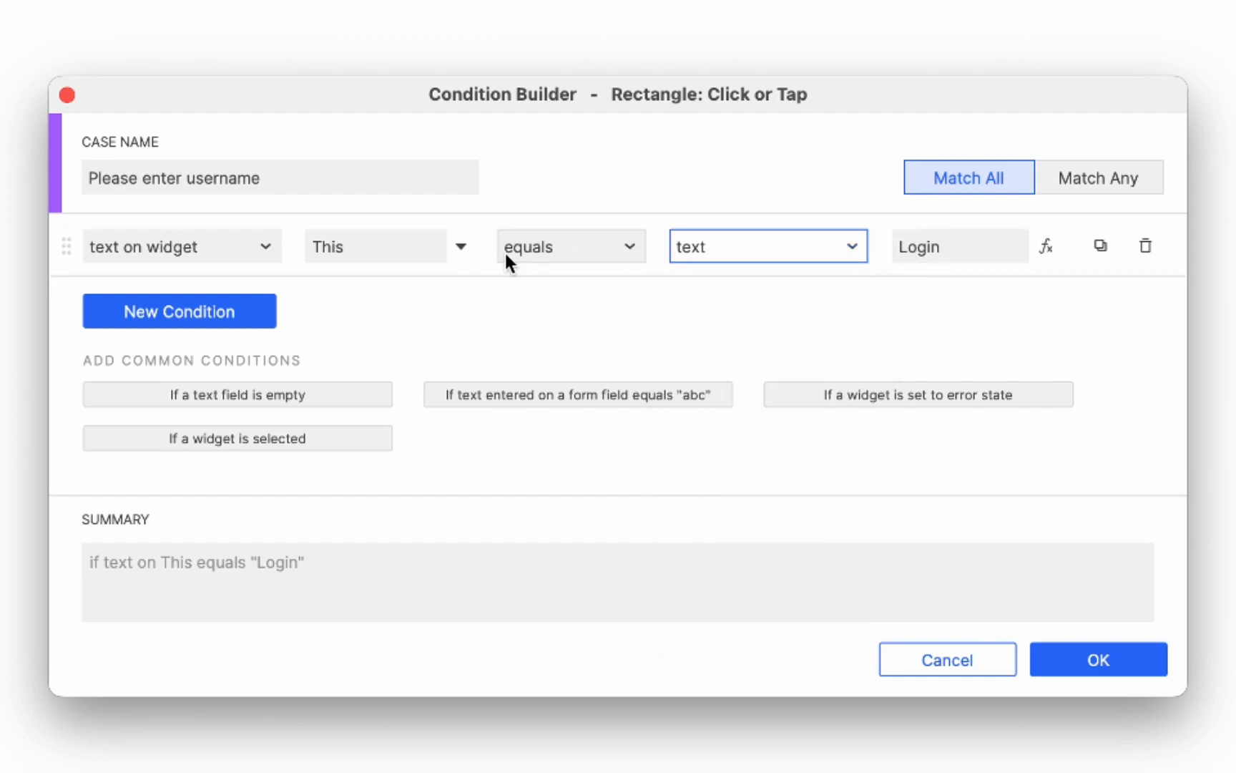
pyautogui.click(368, 246)
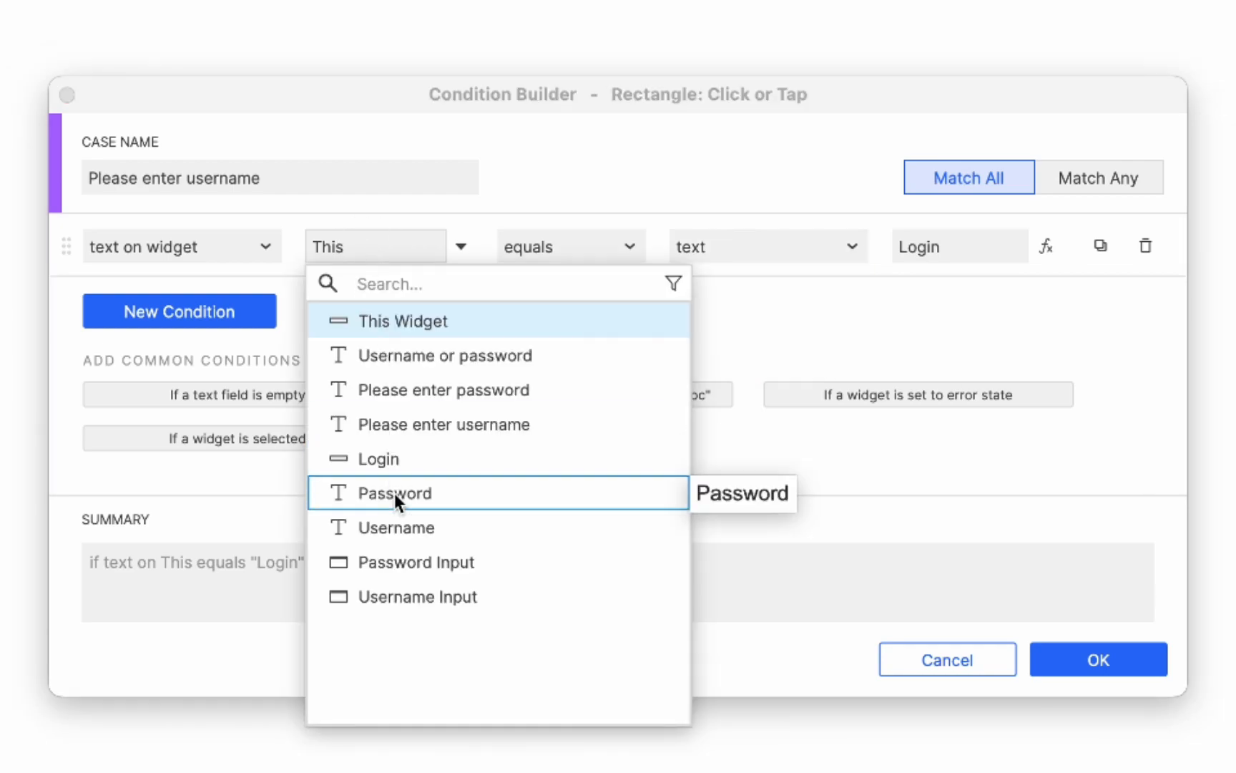
pyautogui.click(395, 597)
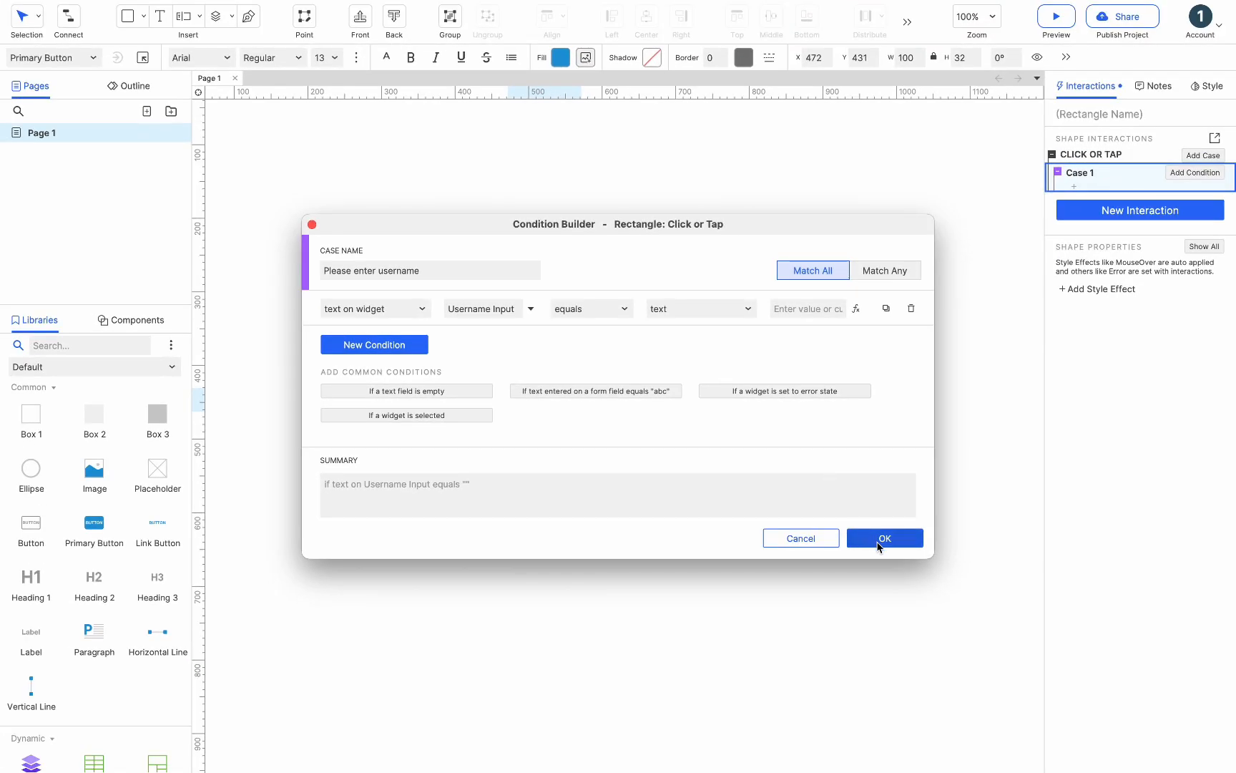
pyautogui.click(1088, 659)
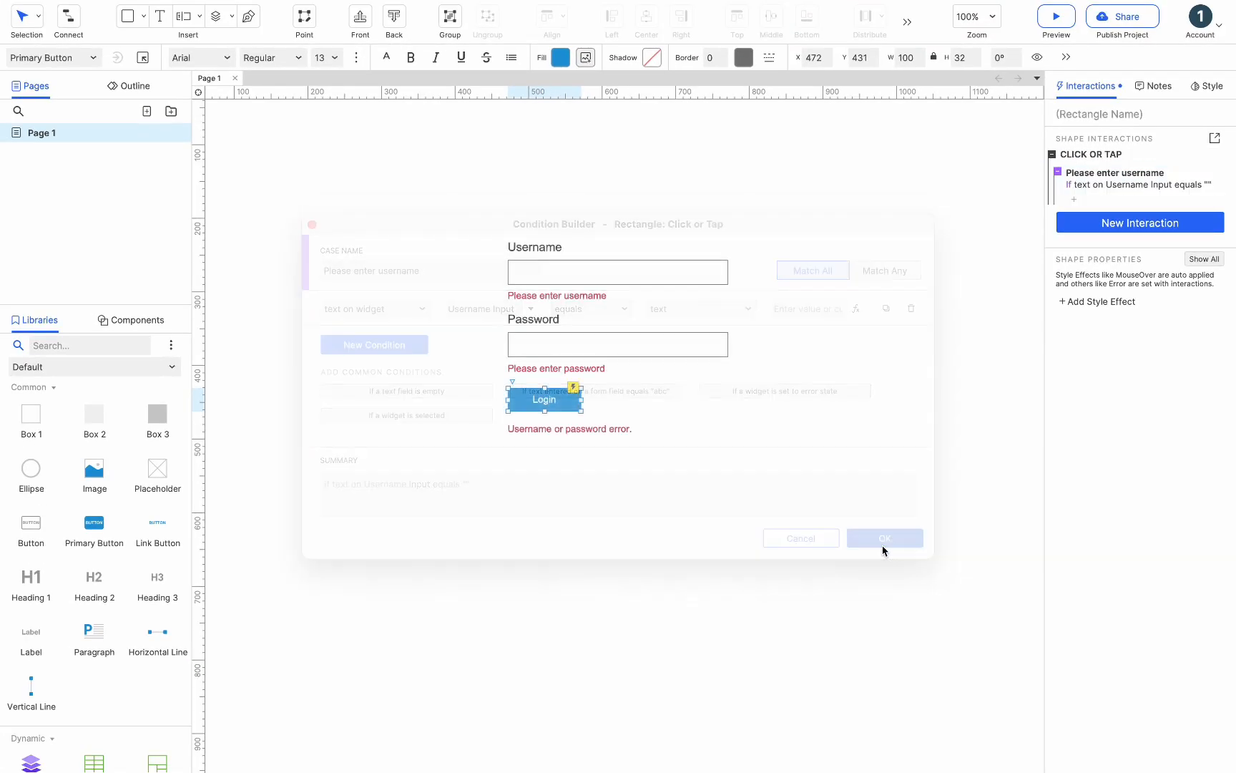
# - Add a Show/Hide action to this case that shows the Please enter username message
pyautogui.click(1075, 203)
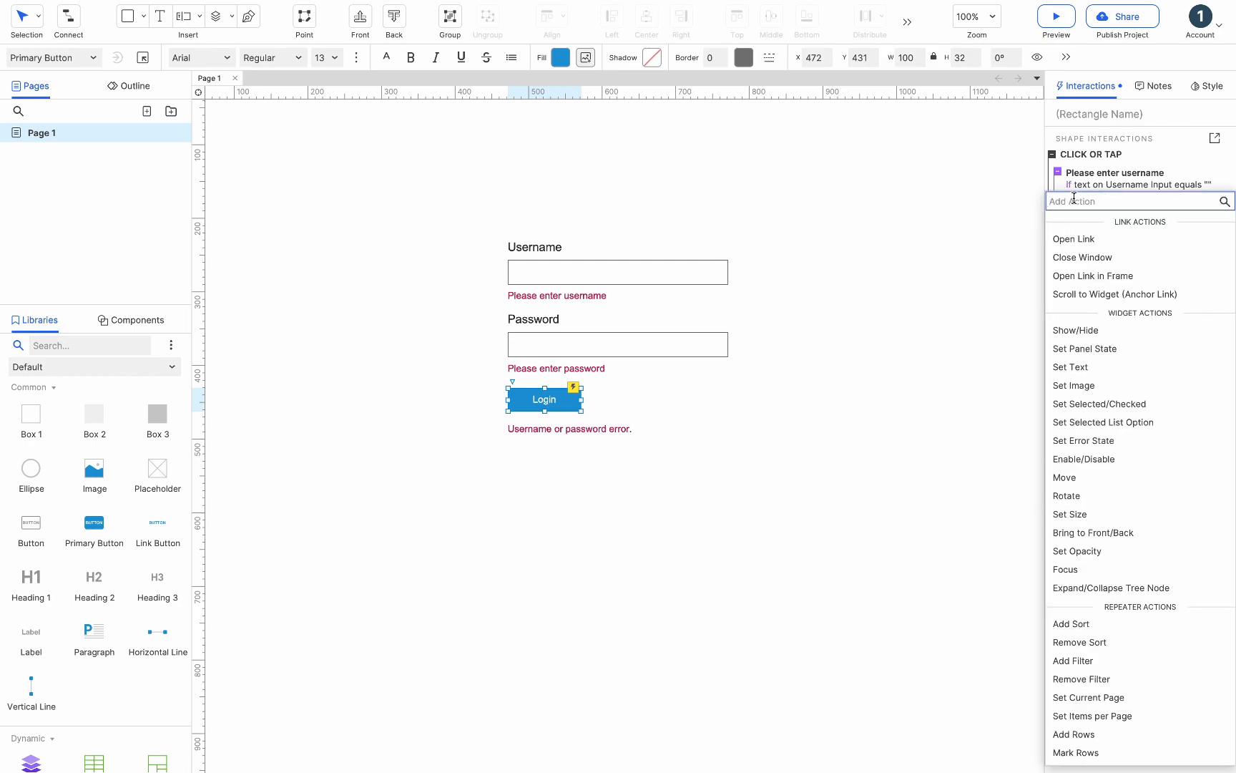
pyautogui.click(1078, 331)
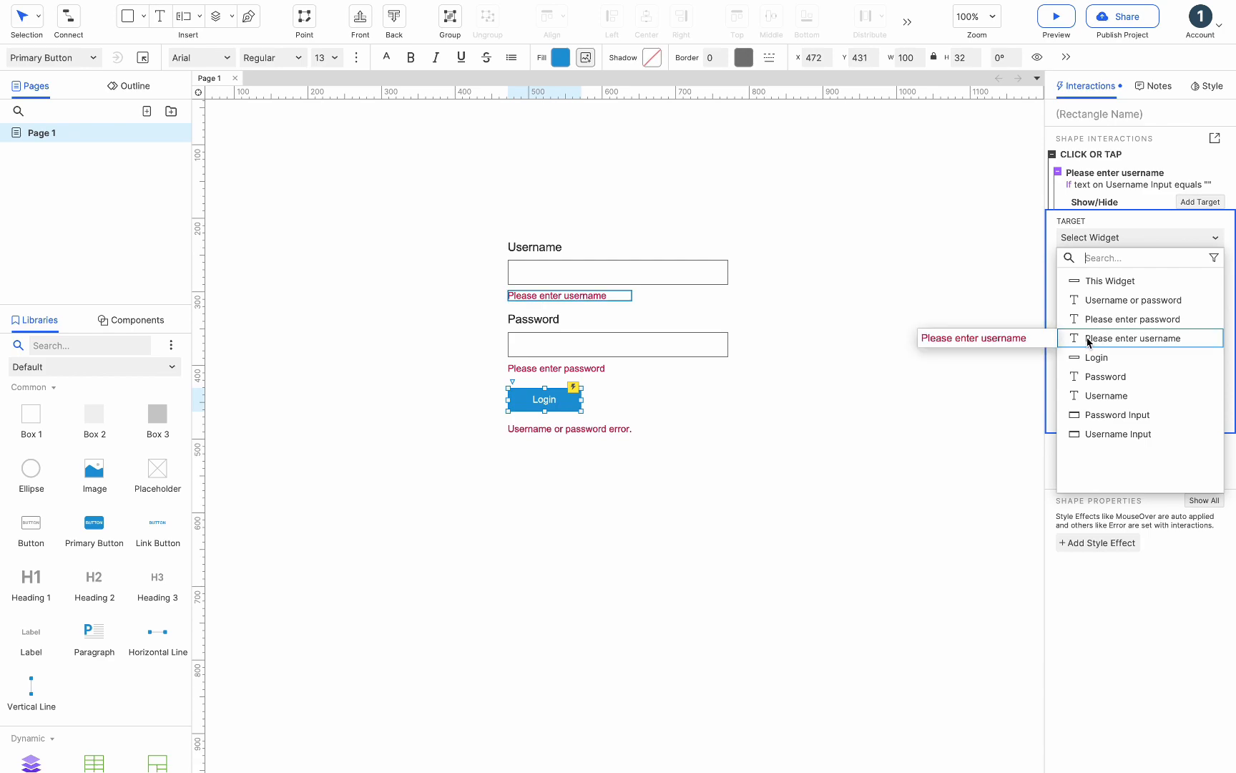
pyautogui.click(1089, 342)
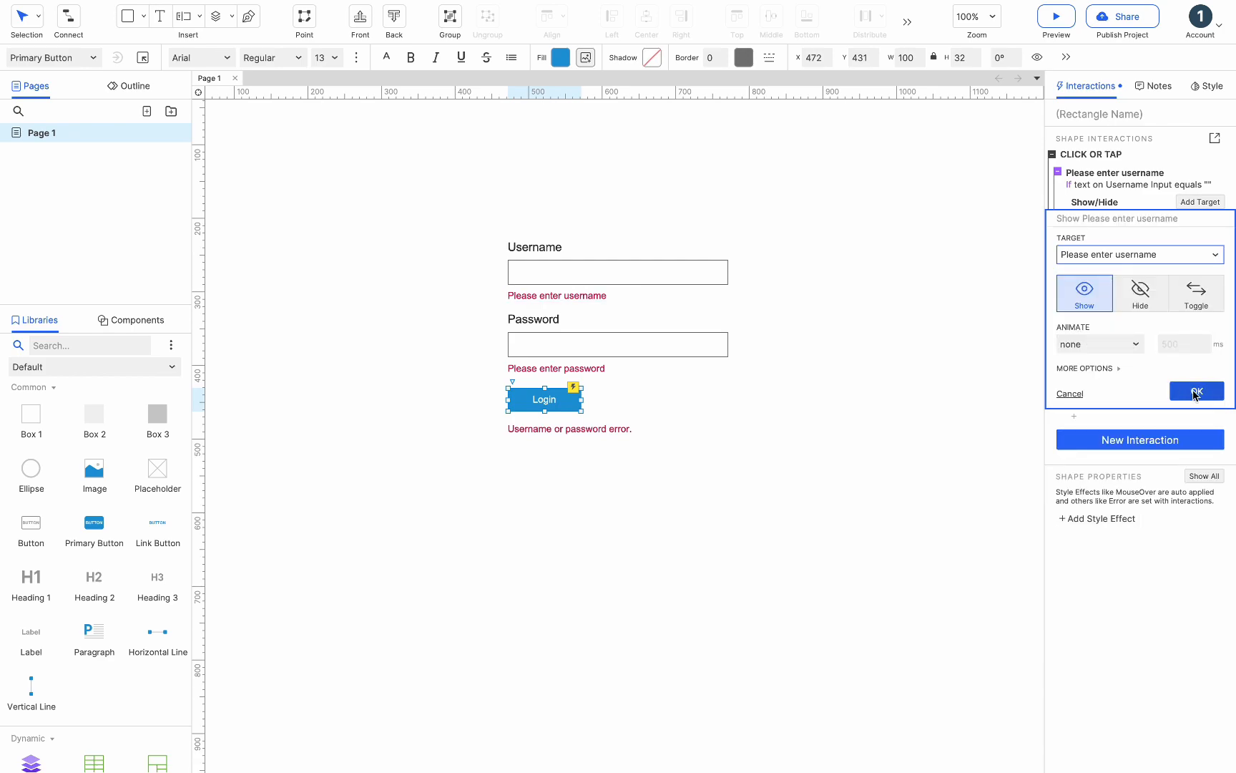
pyautogui.click(1194, 393)
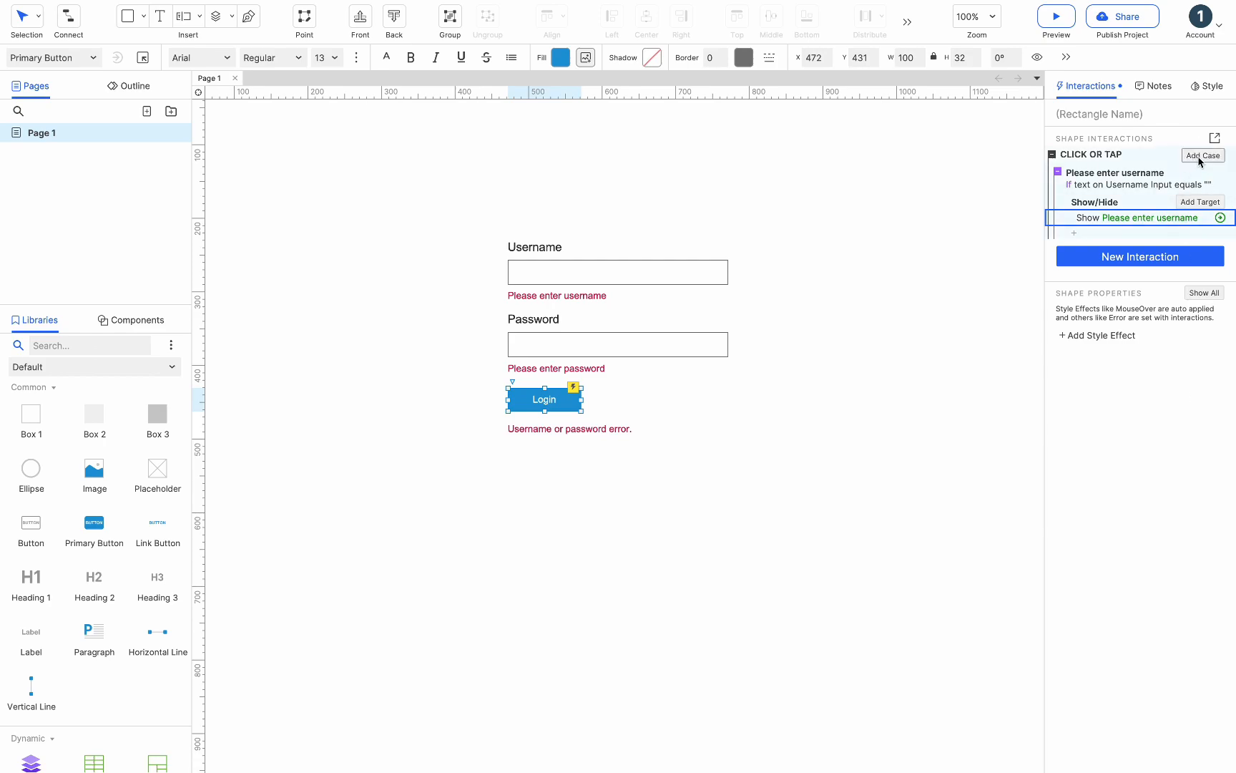
# - Add a second case with the condition that text on Password Input equals an empty value
pyautogui.click(1201, 157)
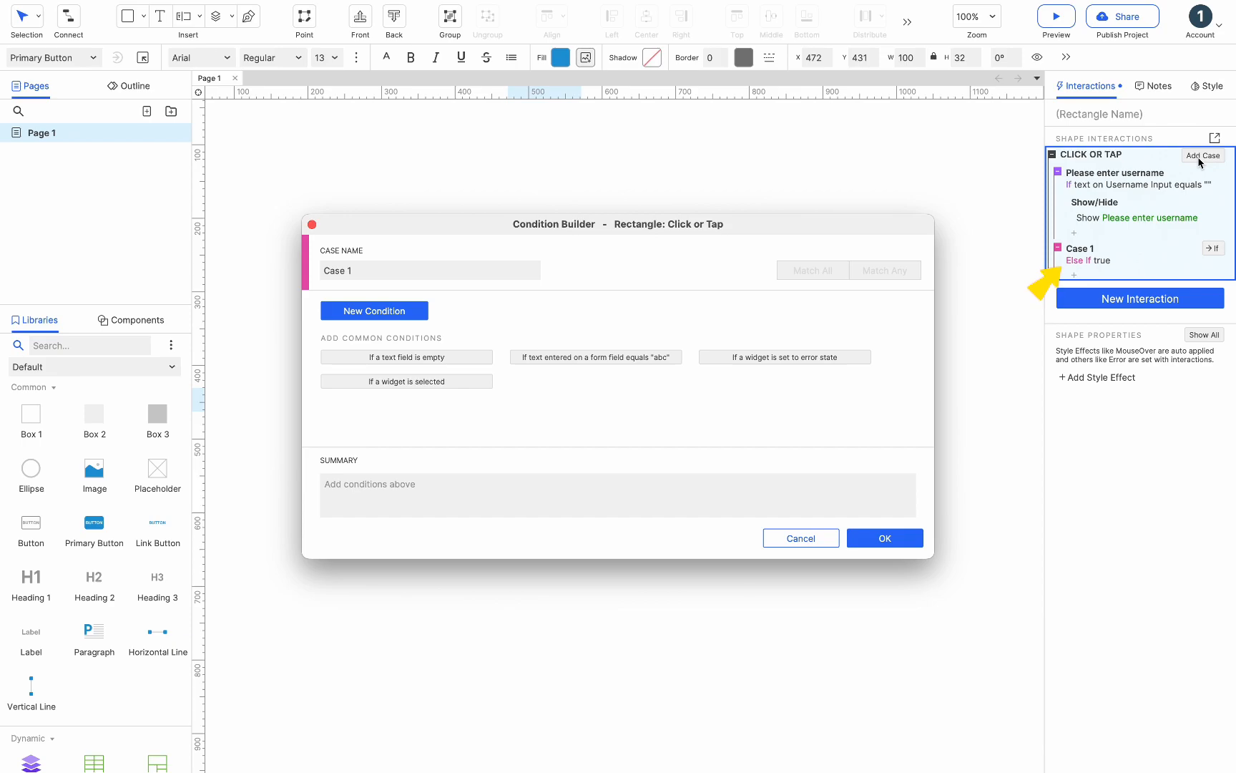
pyautogui.click(374, 310)
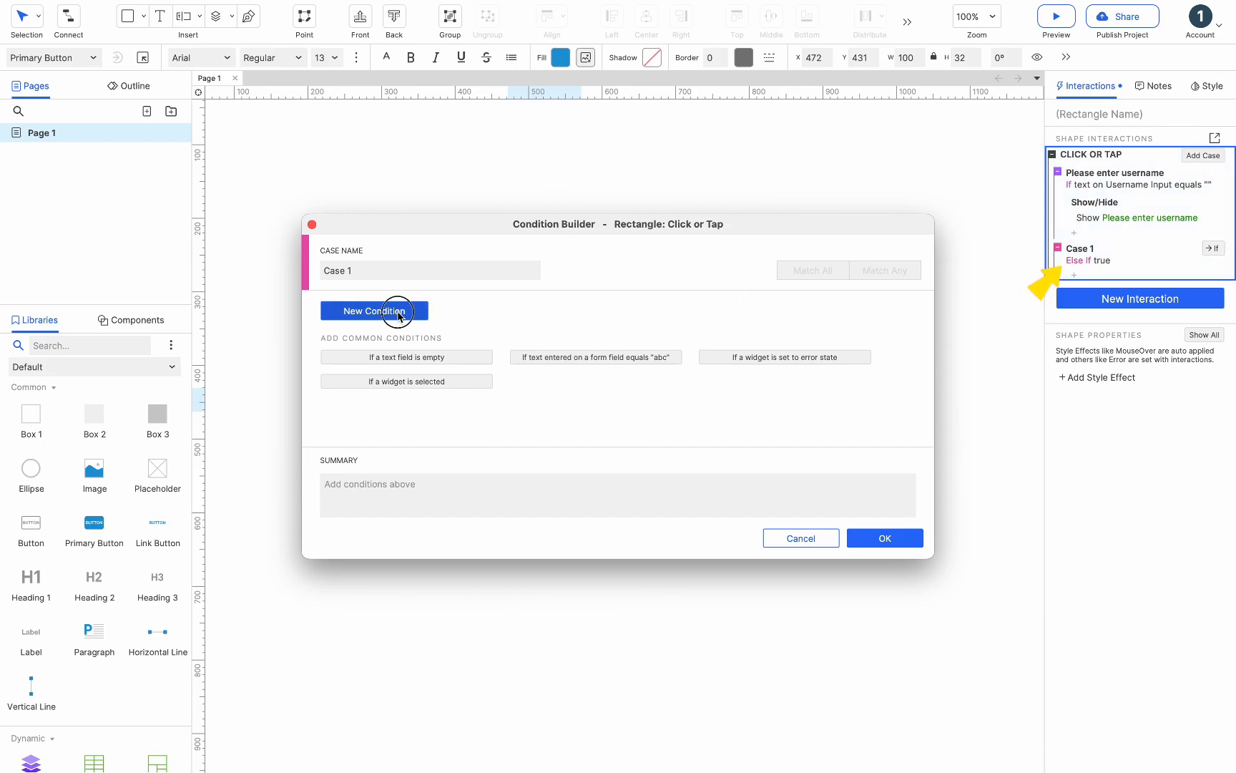
pyautogui.click(493, 313)
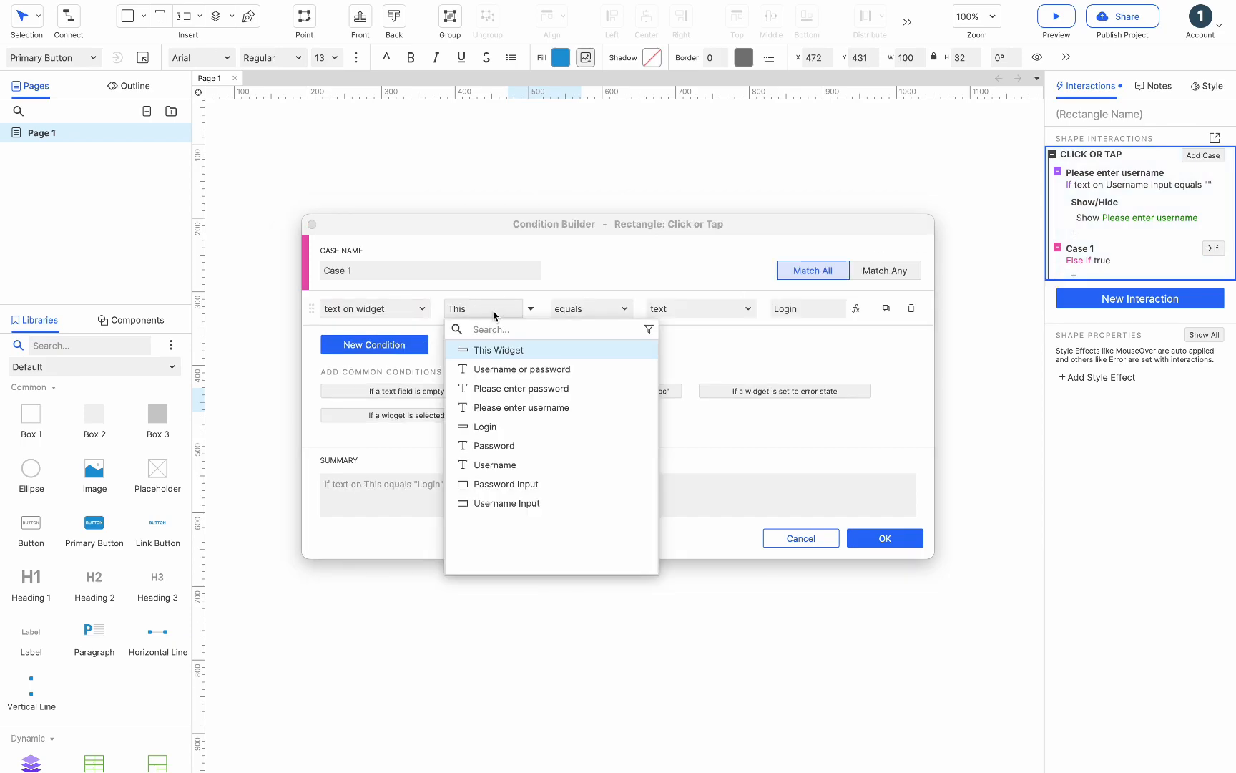
pyautogui.click(504, 484)
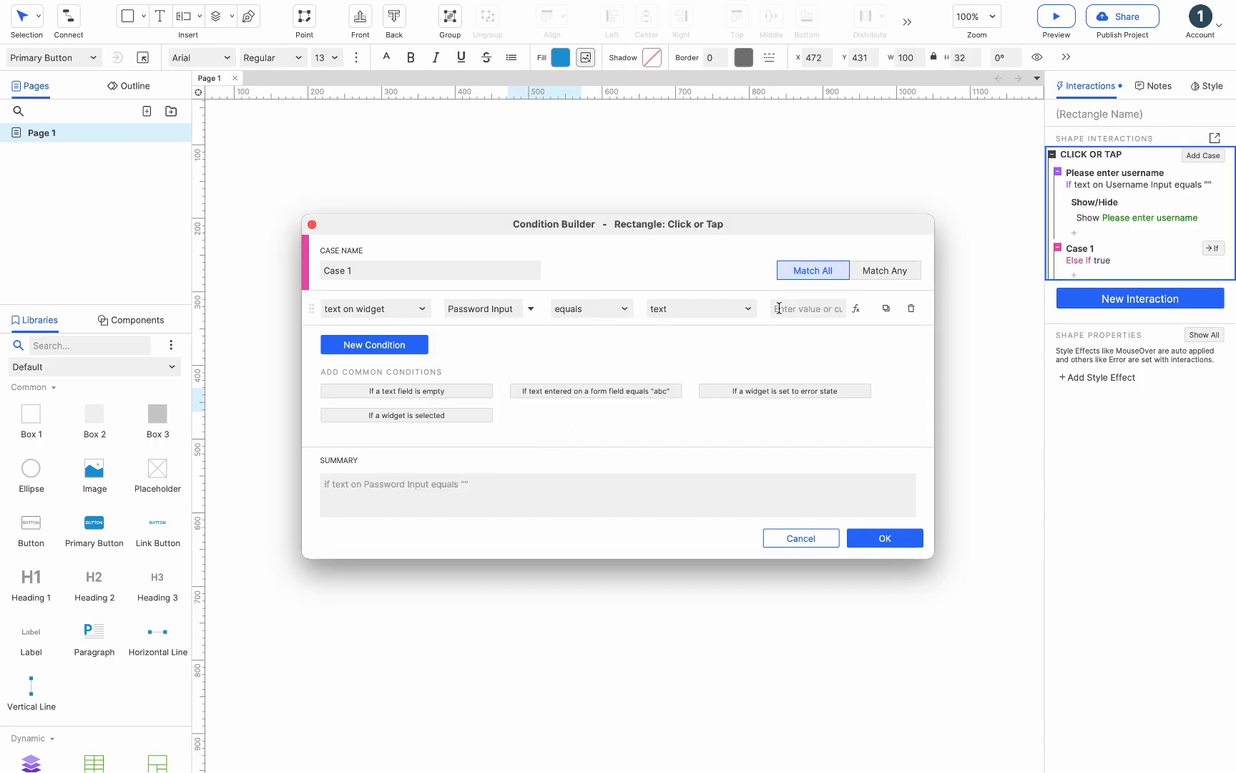
pyautogui.click(802, 308)
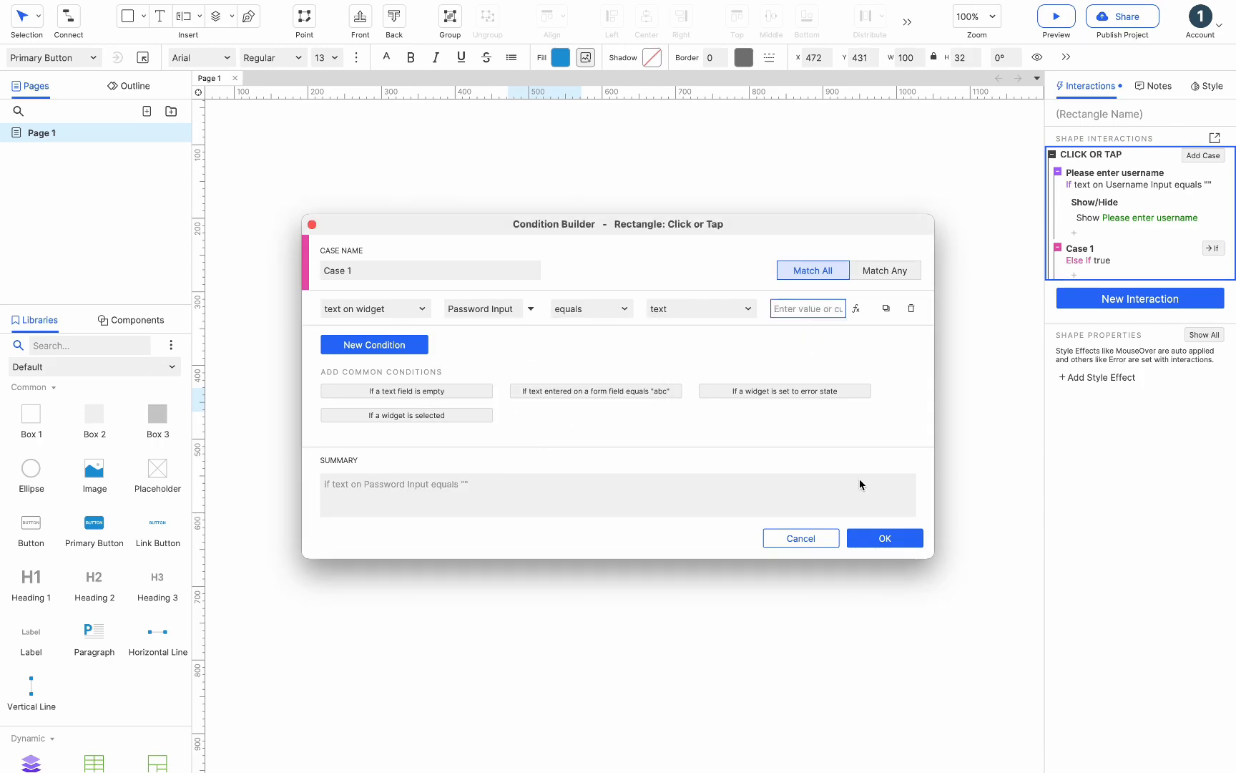
pyautogui.click(875, 541)
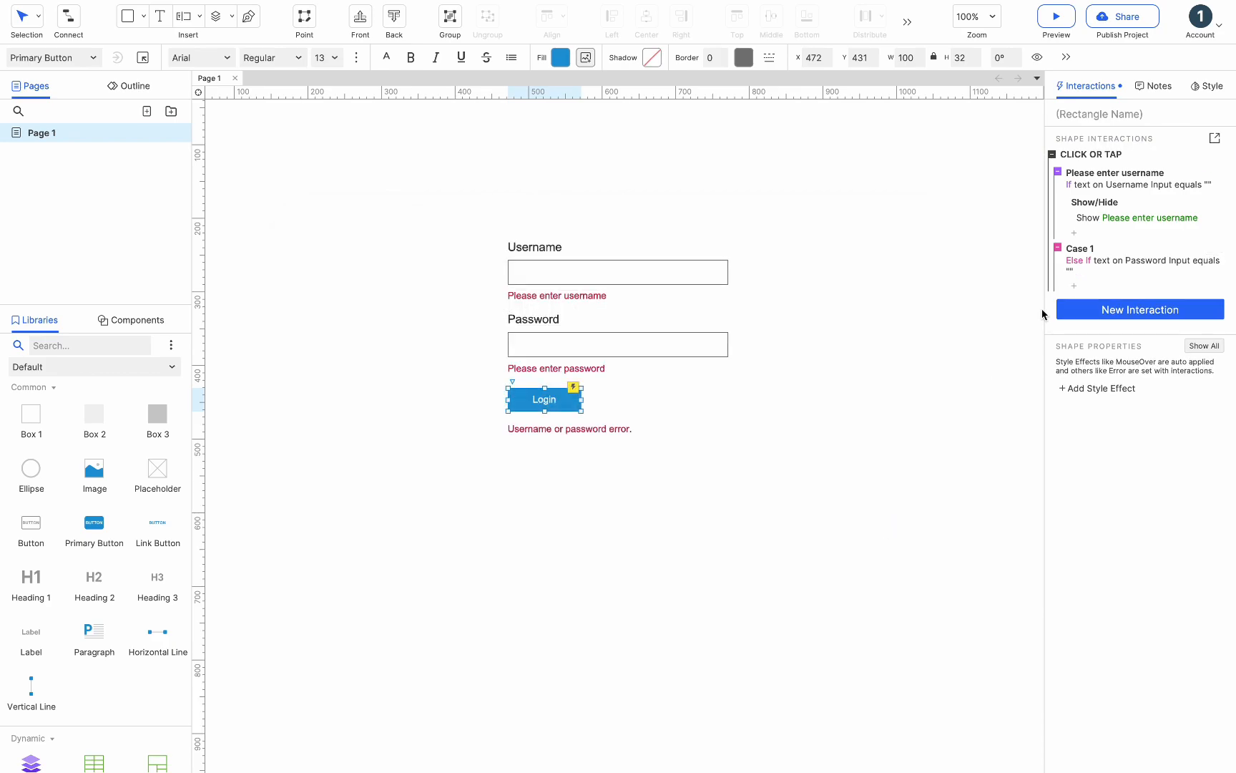
# - Add a Show/Hide action to the second case that shows the Please enter password message
pyautogui.click(1074, 281)
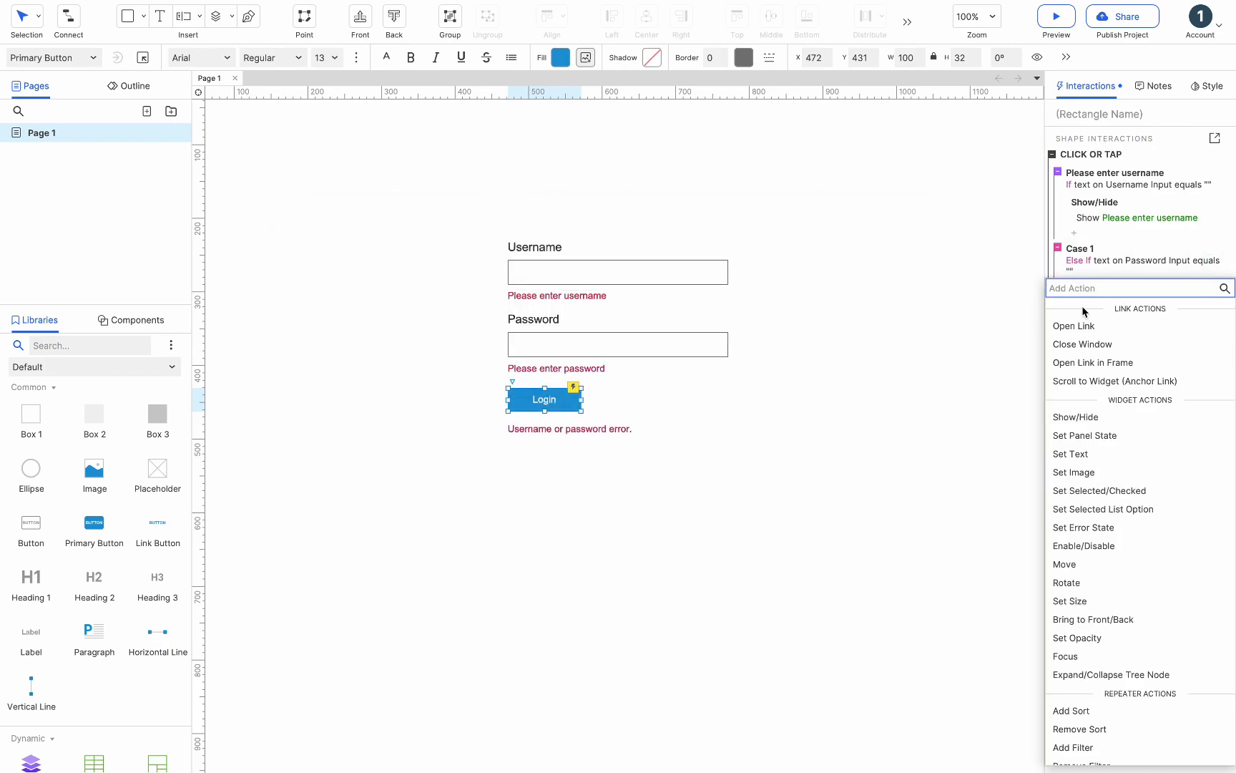
pyautogui.click(1099, 417)
pyautogui.click(1101, 408)
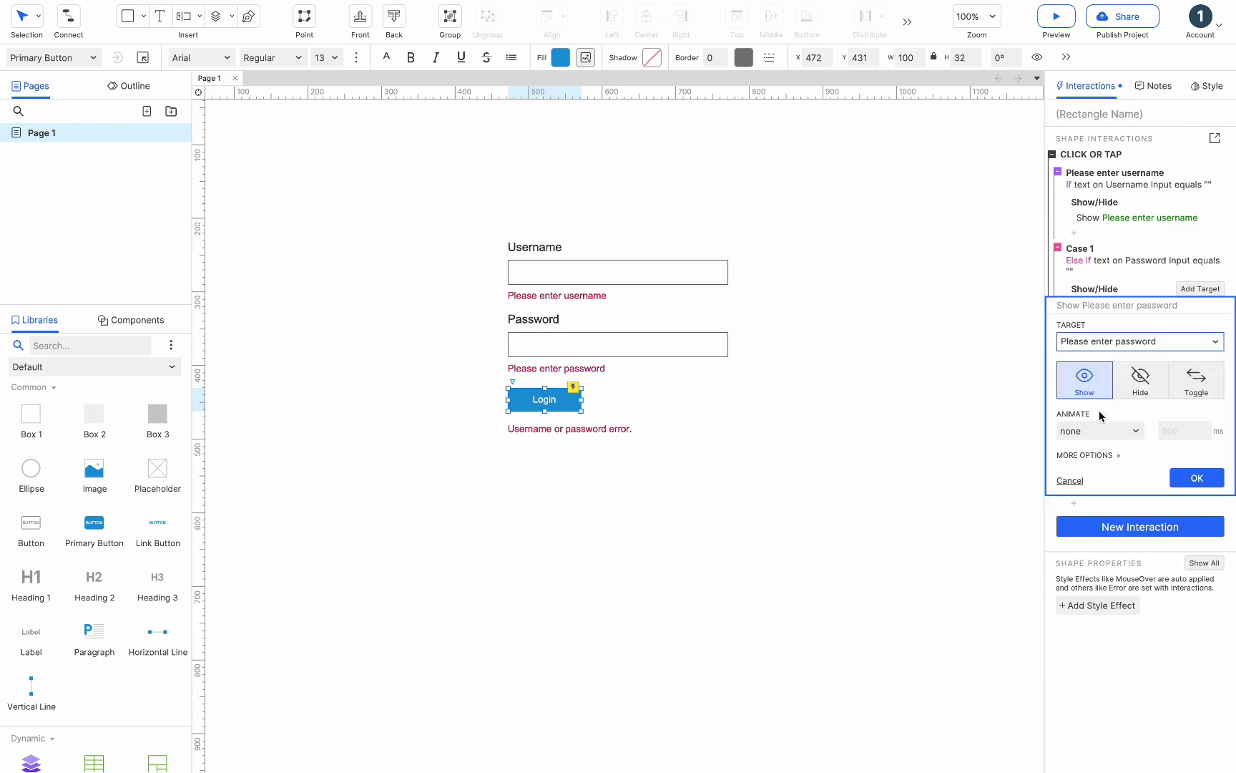
pyautogui.click(1179, 475)
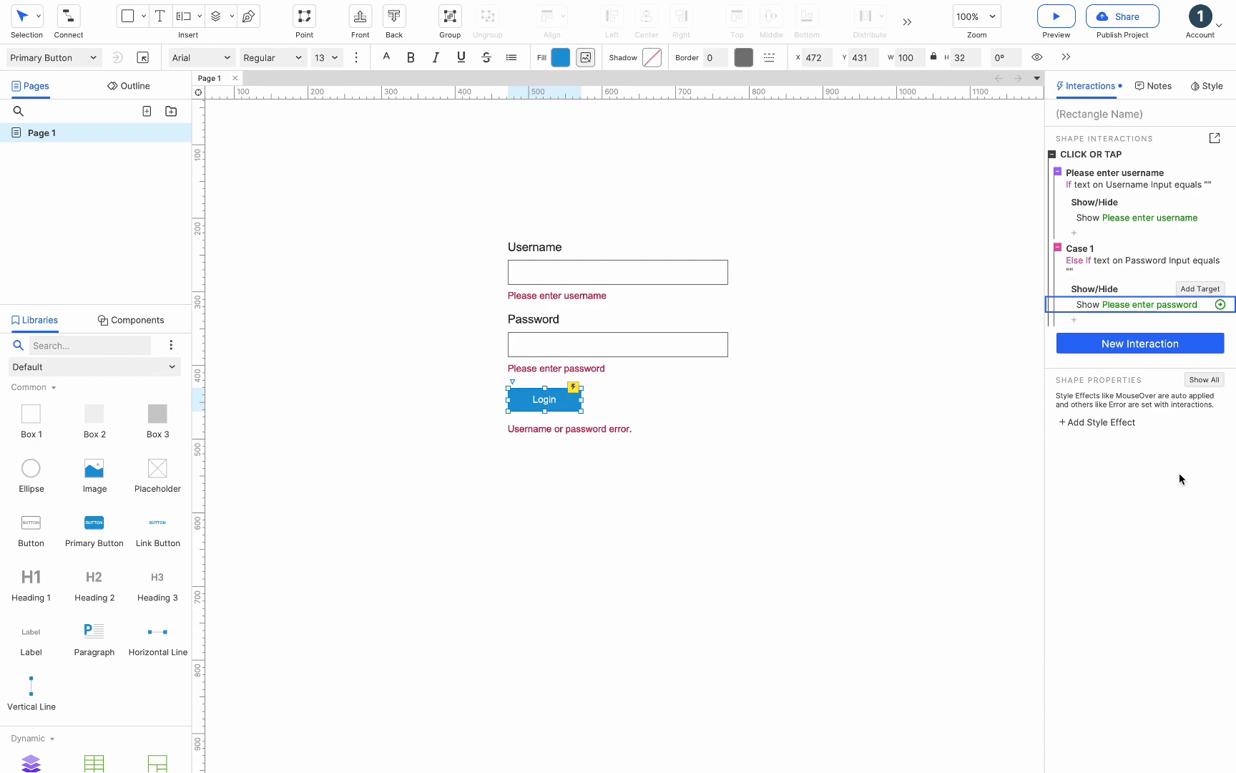
# - Add a new case with the condition that text on Username Input equals Axure
pyautogui.click(1203, 155)
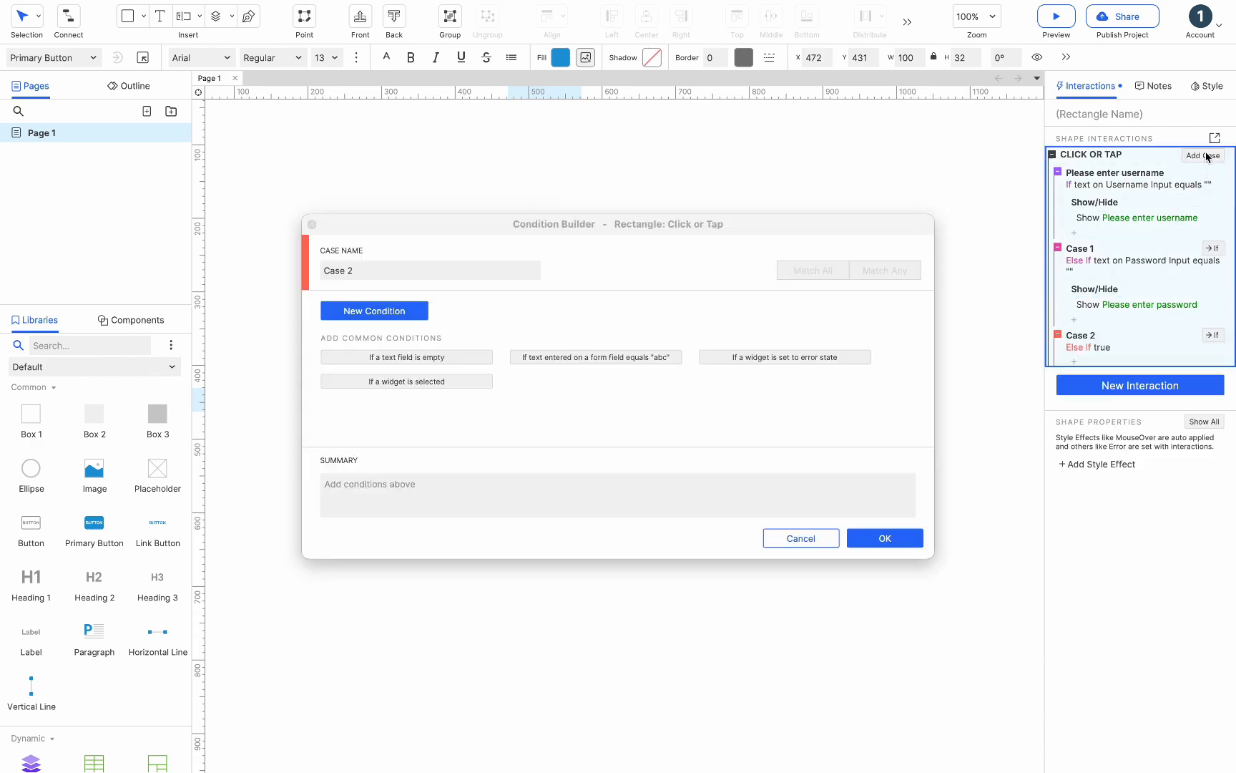
pyautogui.click(417, 309)
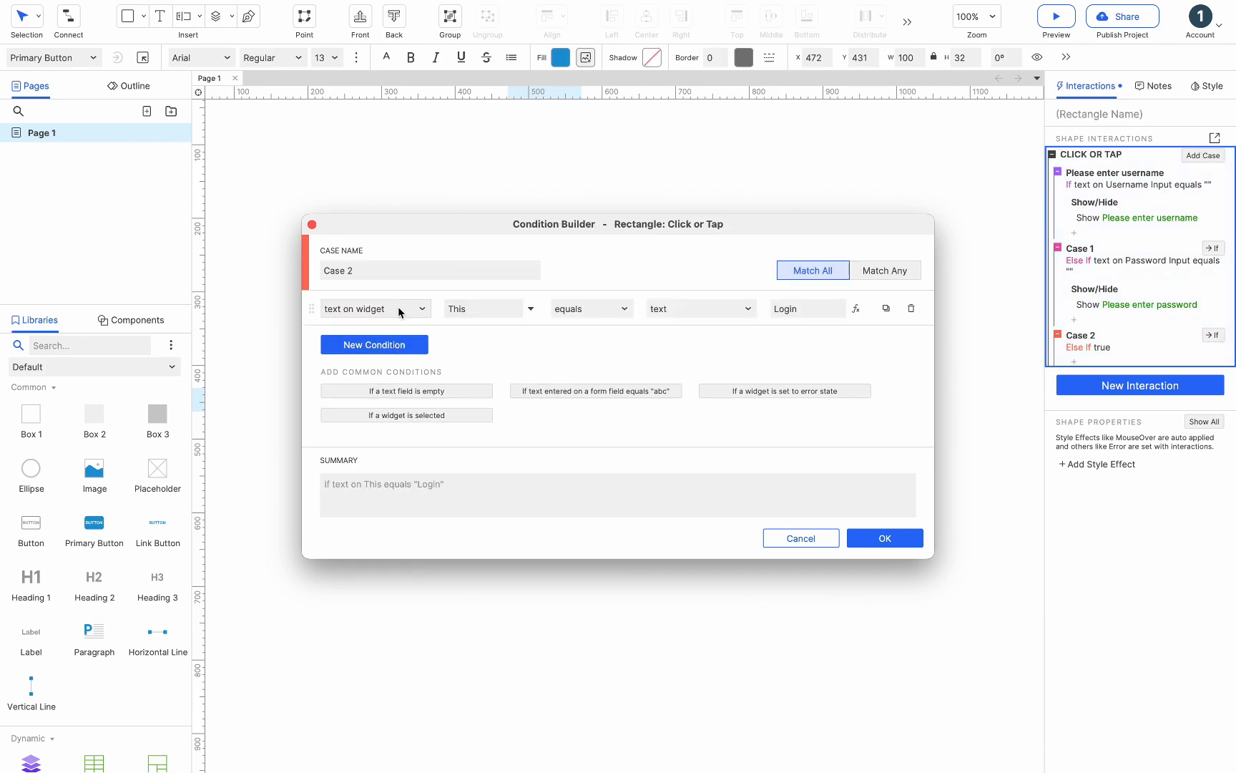
pyautogui.click(457, 310)
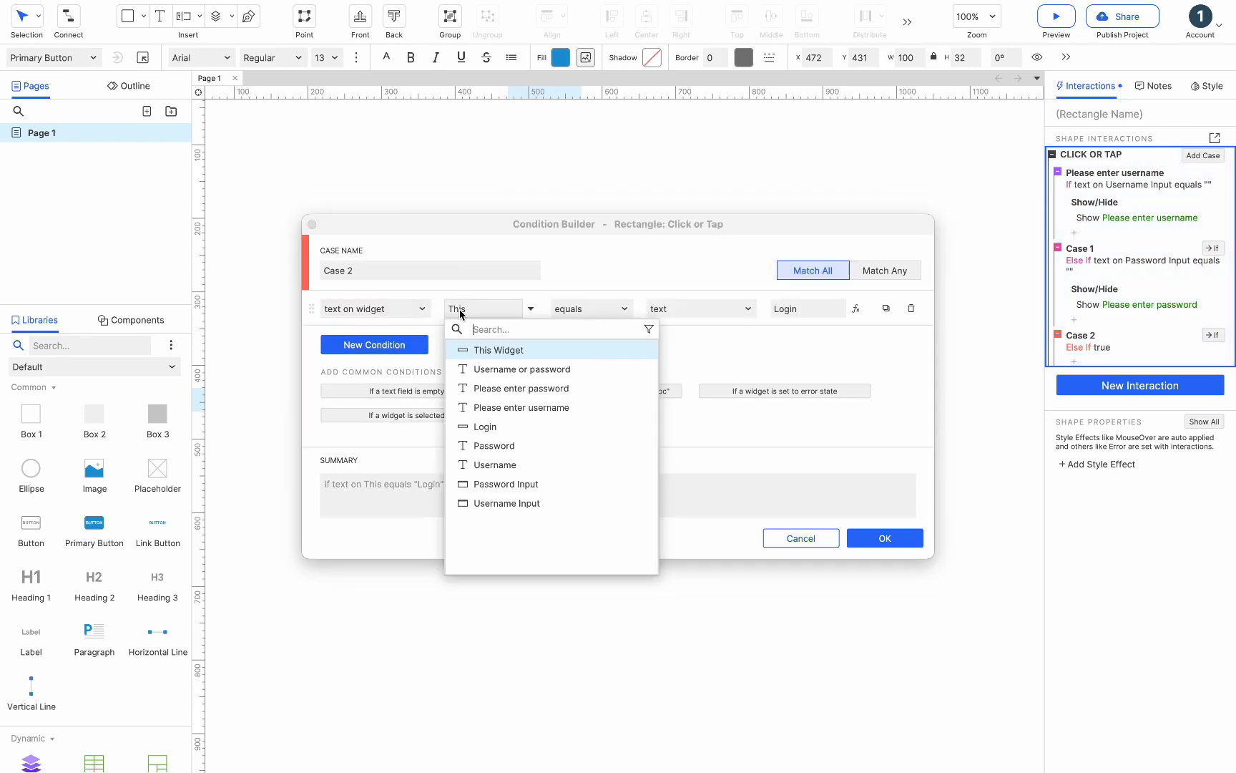
pyautogui.click(497, 504)
pyautogui.click(803, 314)
pyautogui.write('A')
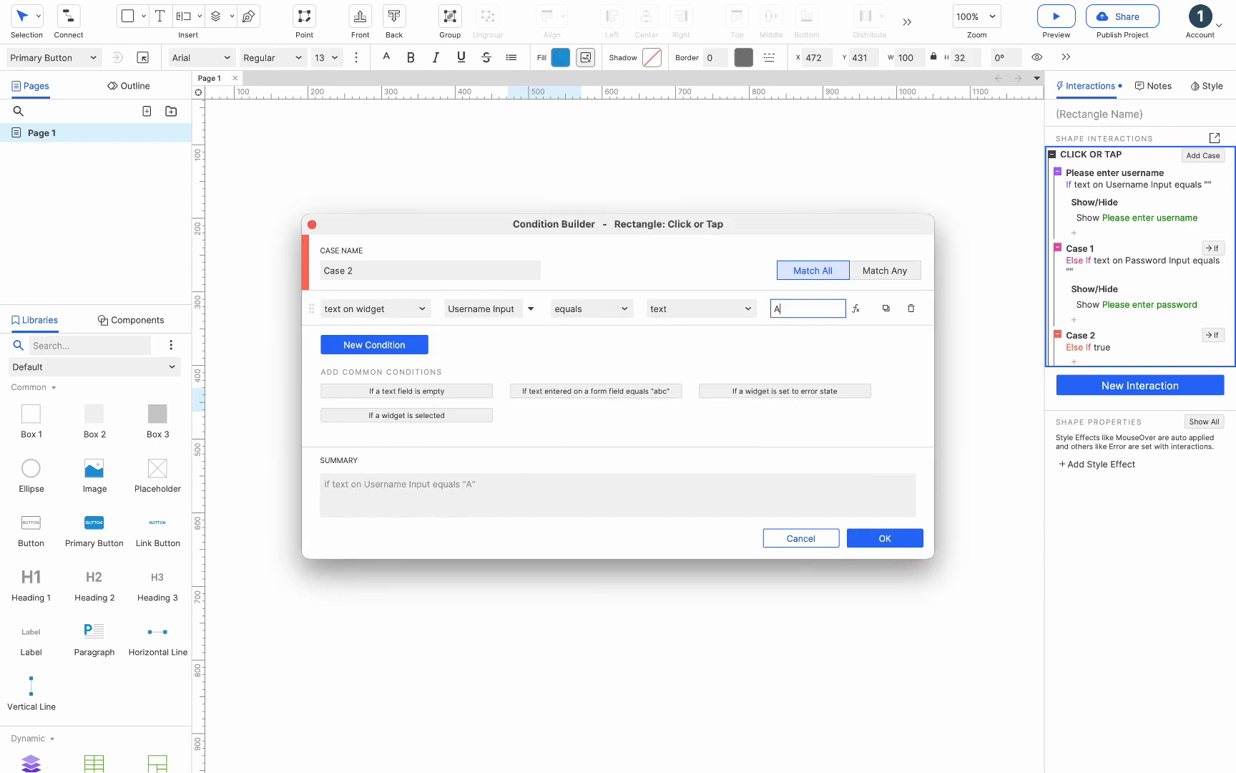
pyautogui.write('xure')
# - Add a second condition that text on Password Input equals Boutique, and confirm the case
pyautogui.click(408, 346)
pyautogui.click(477, 343)
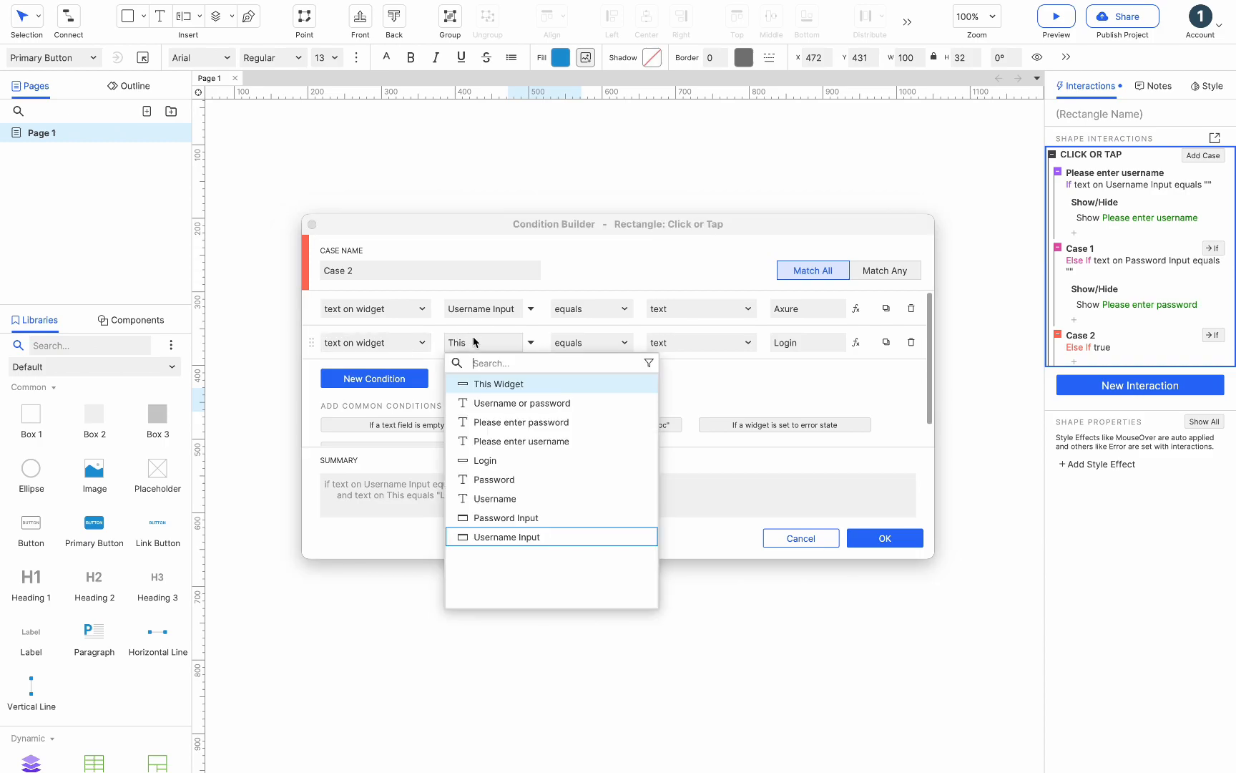
pyautogui.click(503, 517)
pyautogui.click(801, 343)
pyautogui.write('Boutique')
pyautogui.click(786, 373)
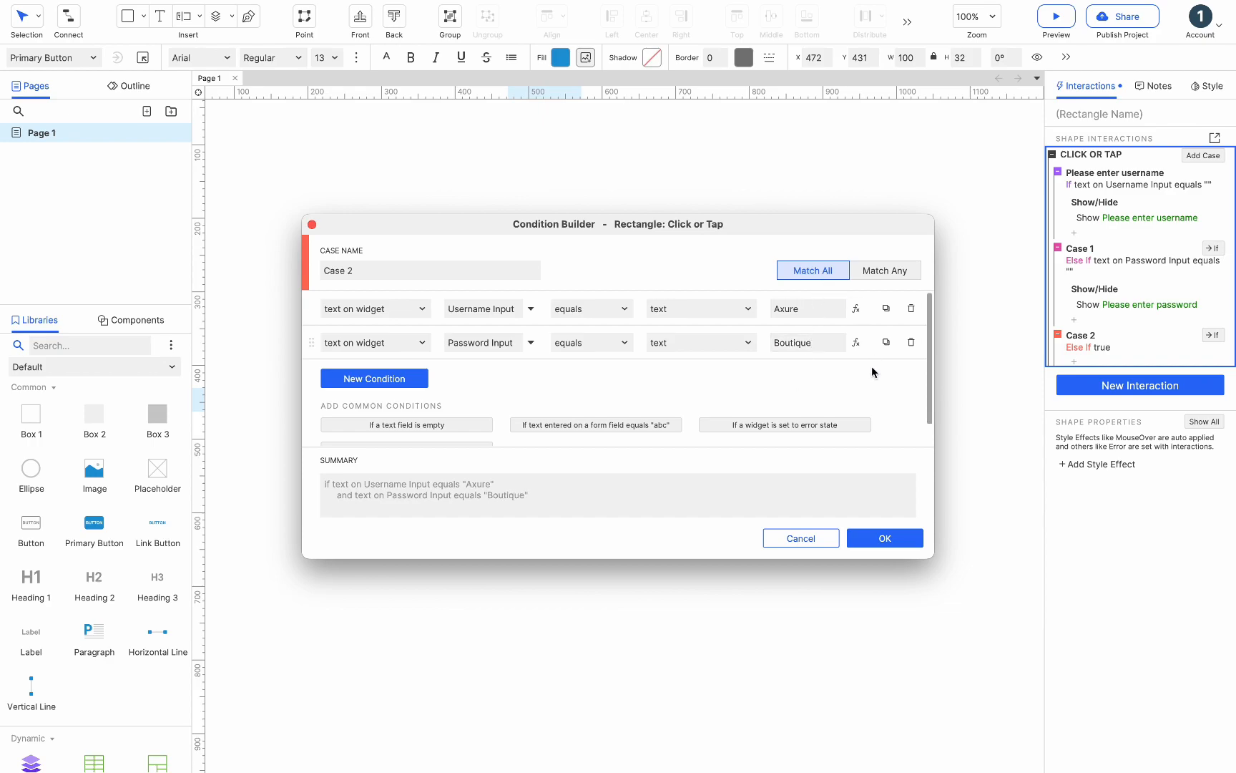
pyautogui.click(880, 542)
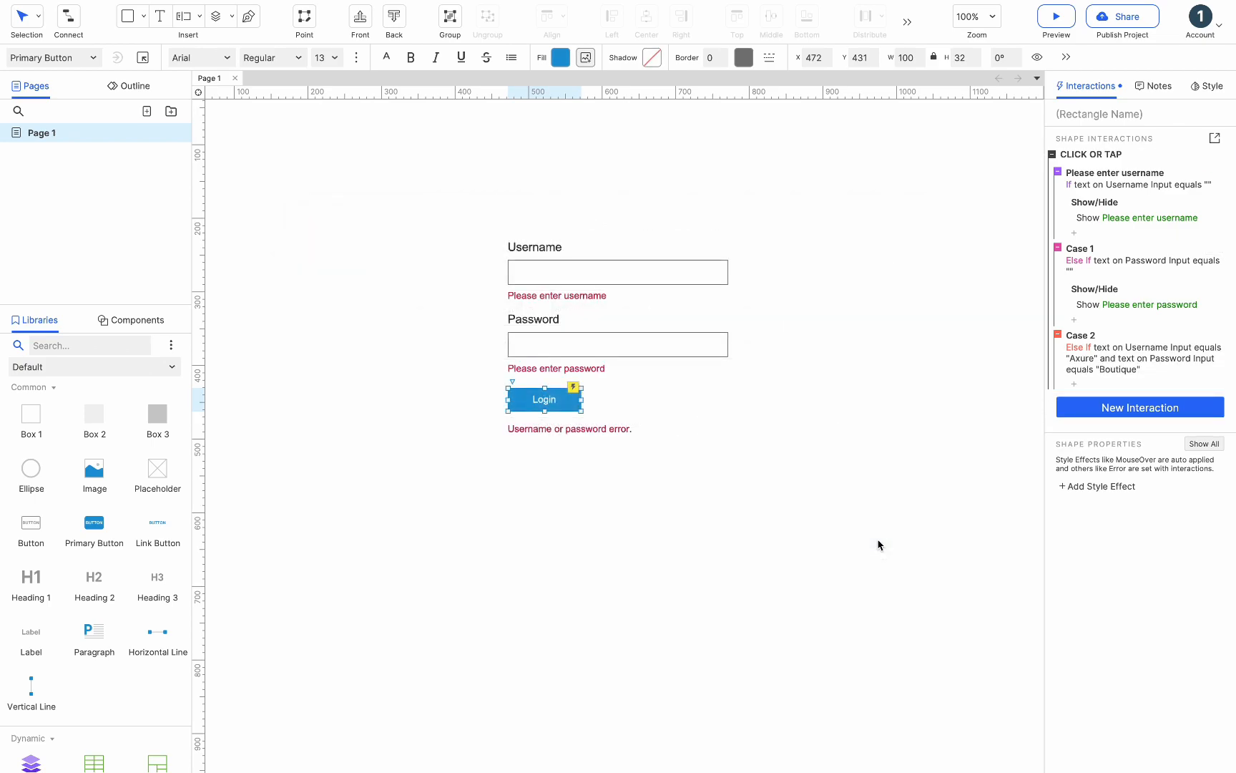
# - Add an Open Link action to Case 2 that reloads the current page
pyautogui.click(1075, 385)
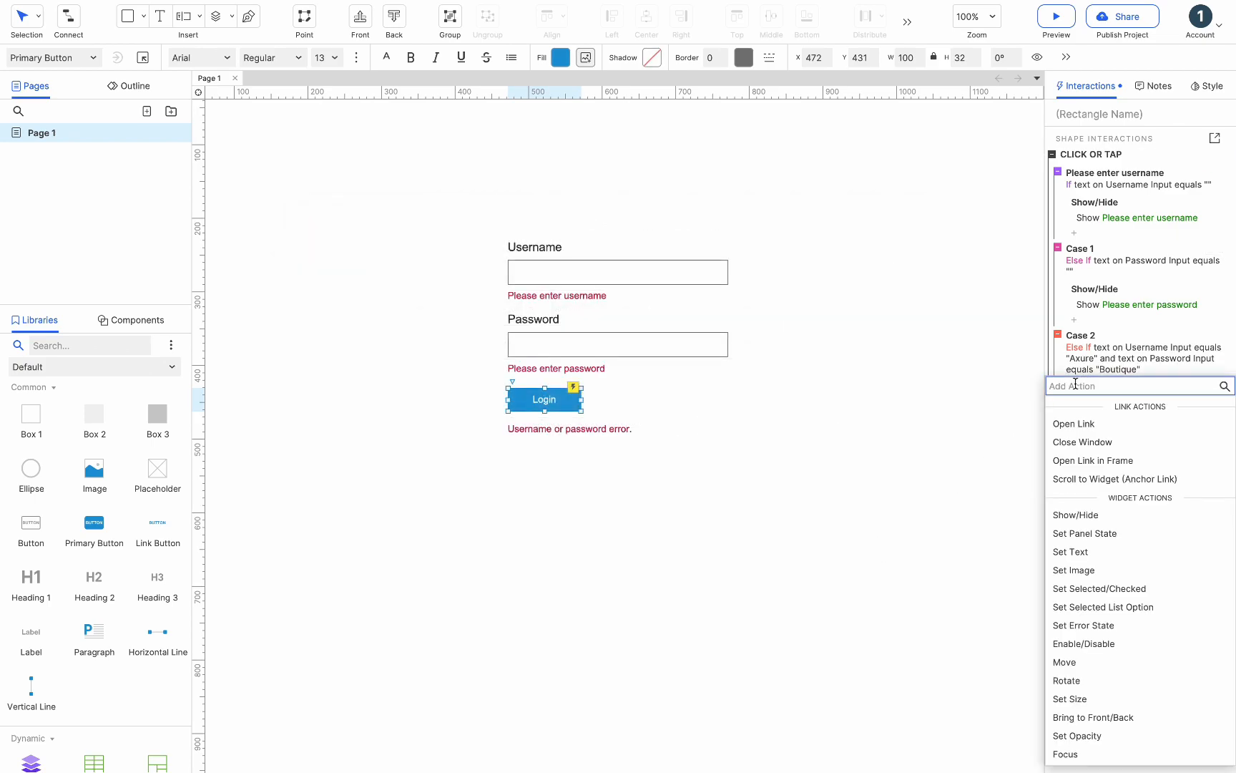
pyautogui.click(1073, 425)
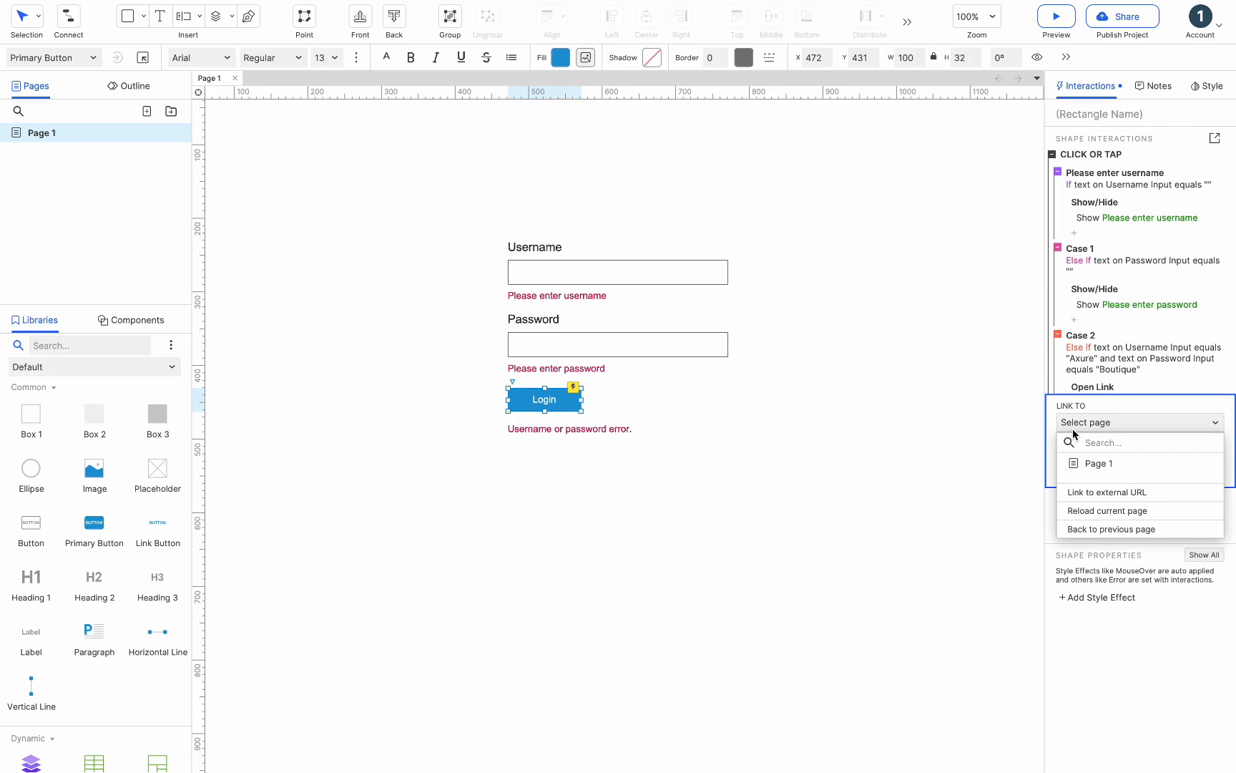
pyautogui.click(1091, 509)
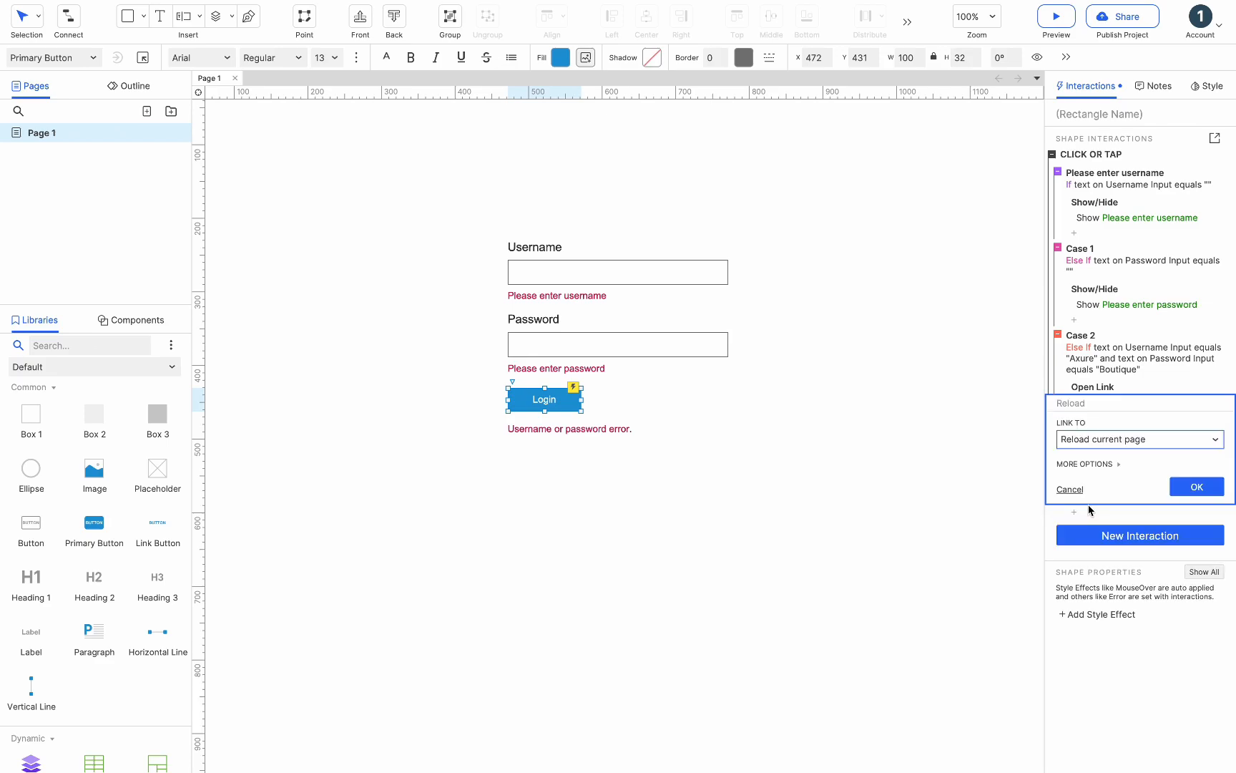
pyautogui.click(1179, 492)
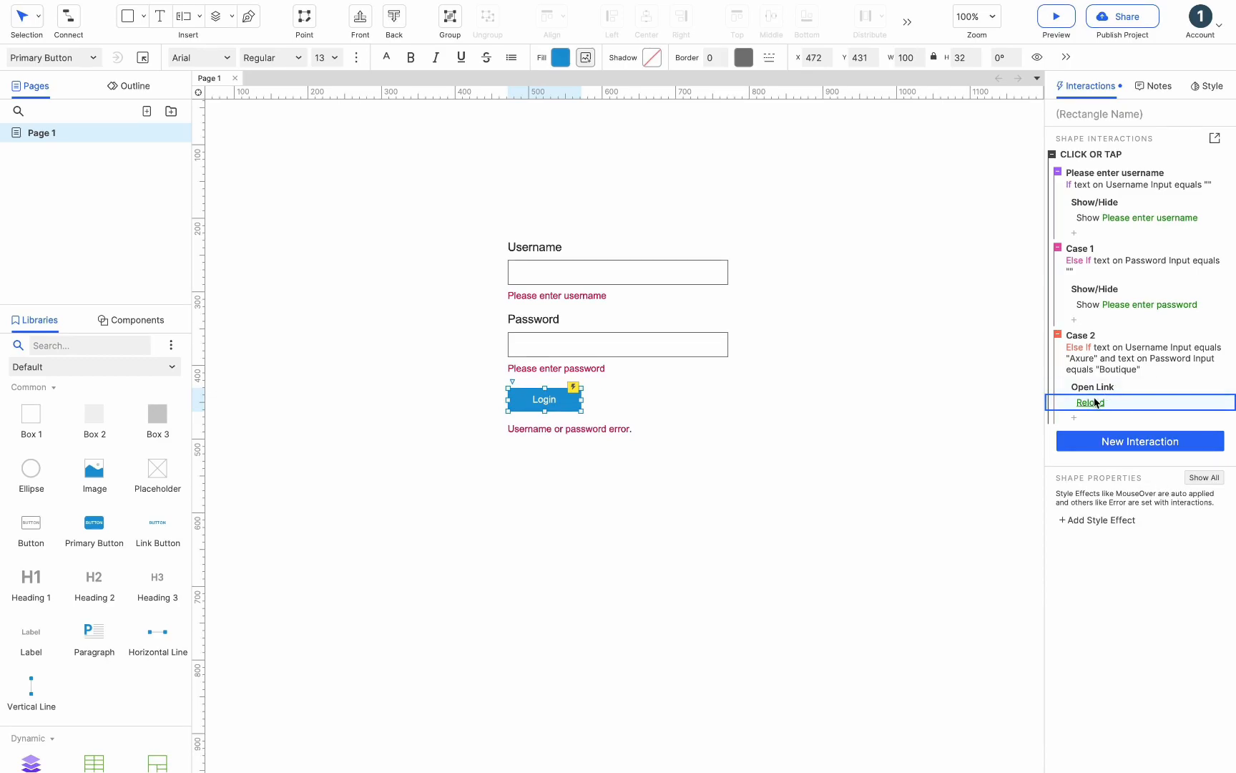
# - Add a final case with no condition that shows the Username or password error message
pyautogui.click(1196, 155)
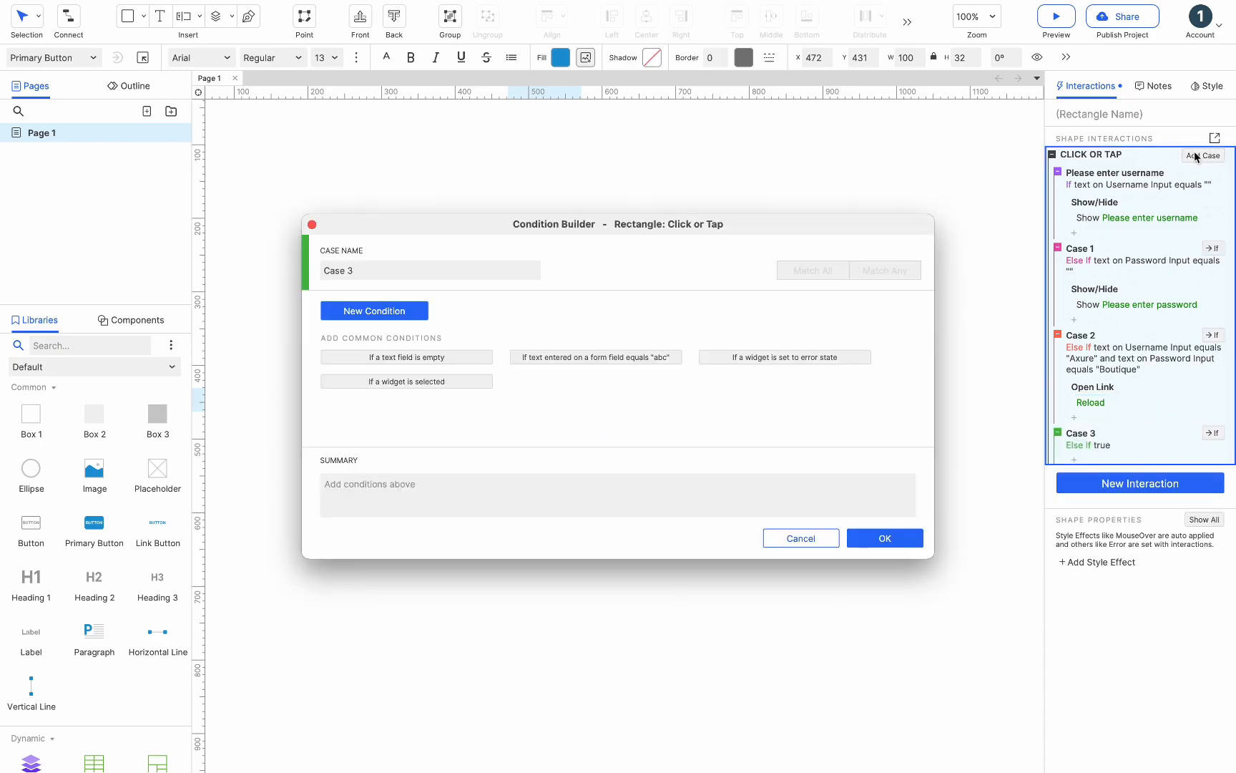
pyautogui.click(905, 540)
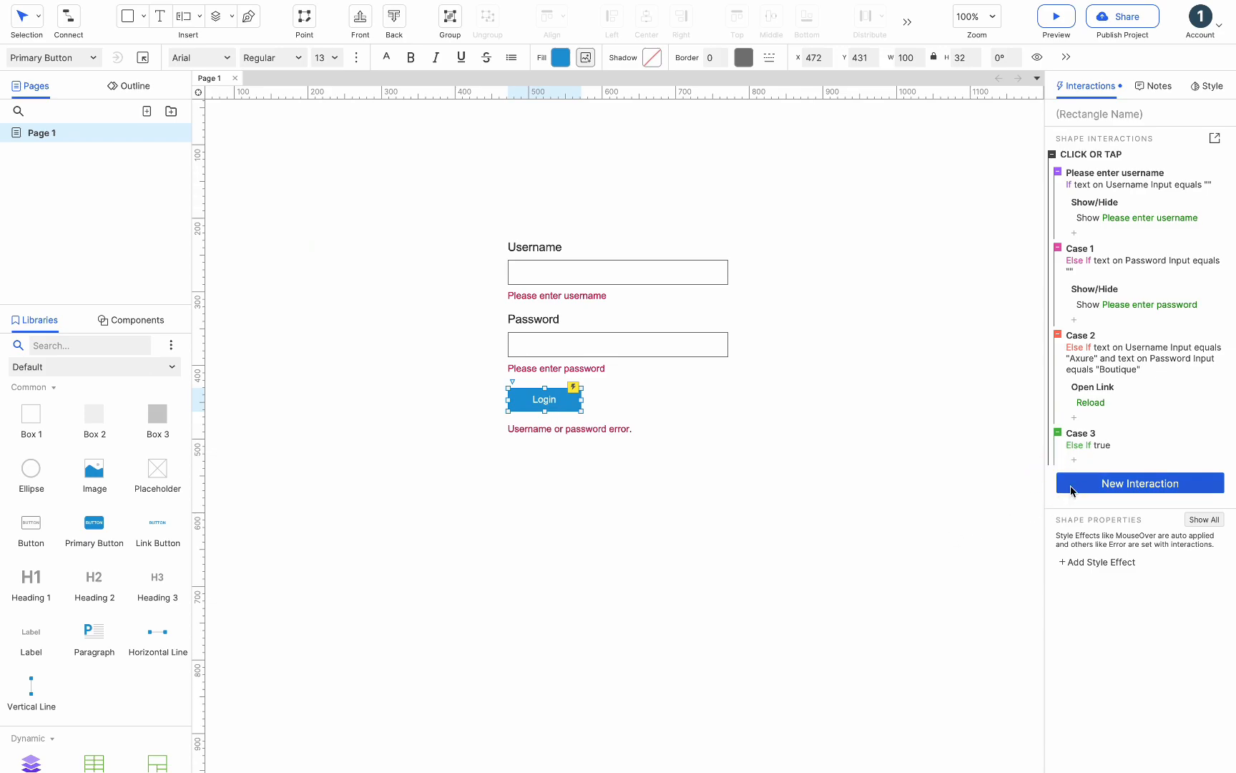
pyautogui.click(1074, 459)
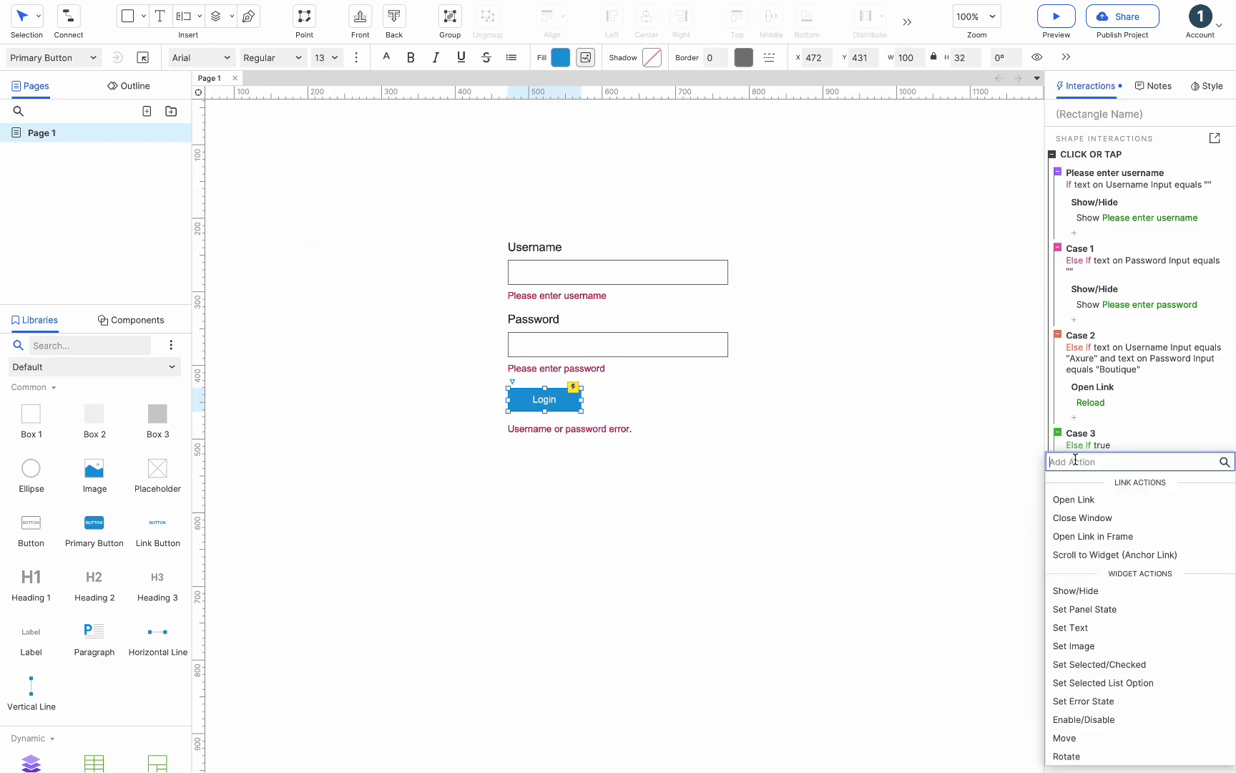
pyautogui.click(1065, 591)
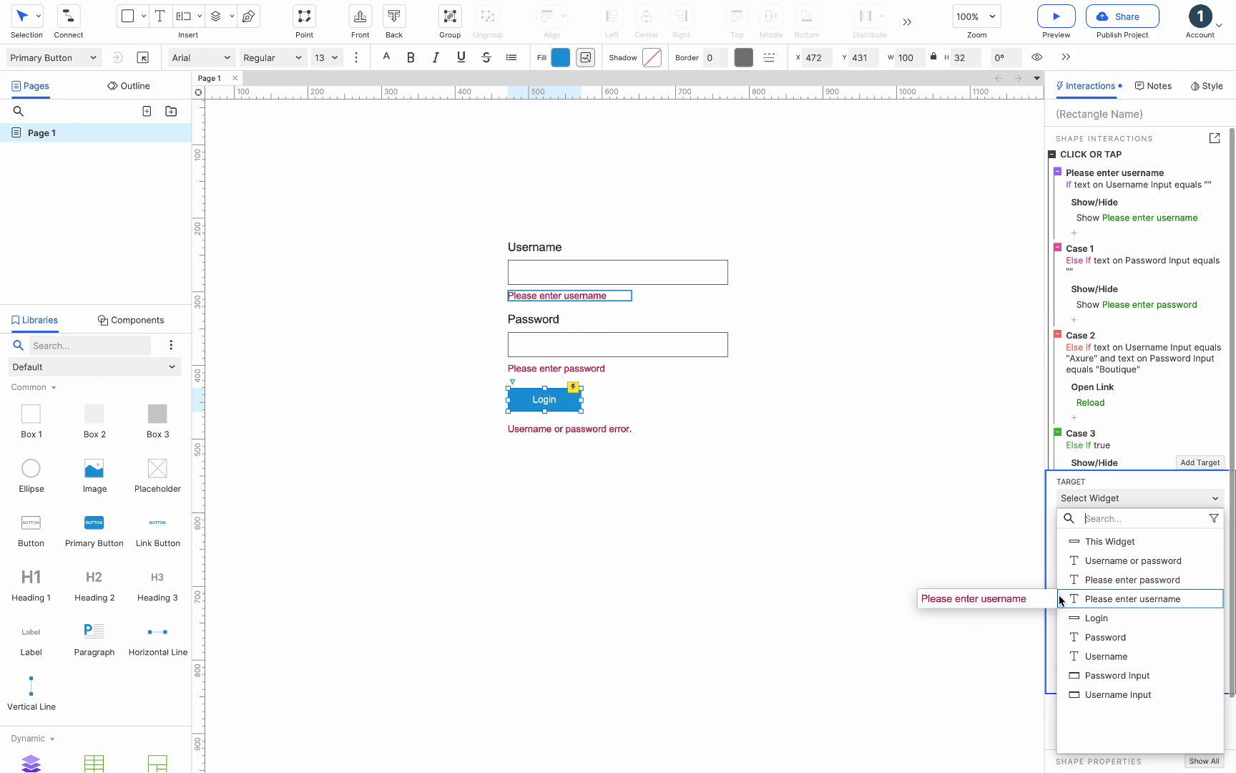
pyautogui.click(1095, 561)
pyautogui.click(1197, 651)
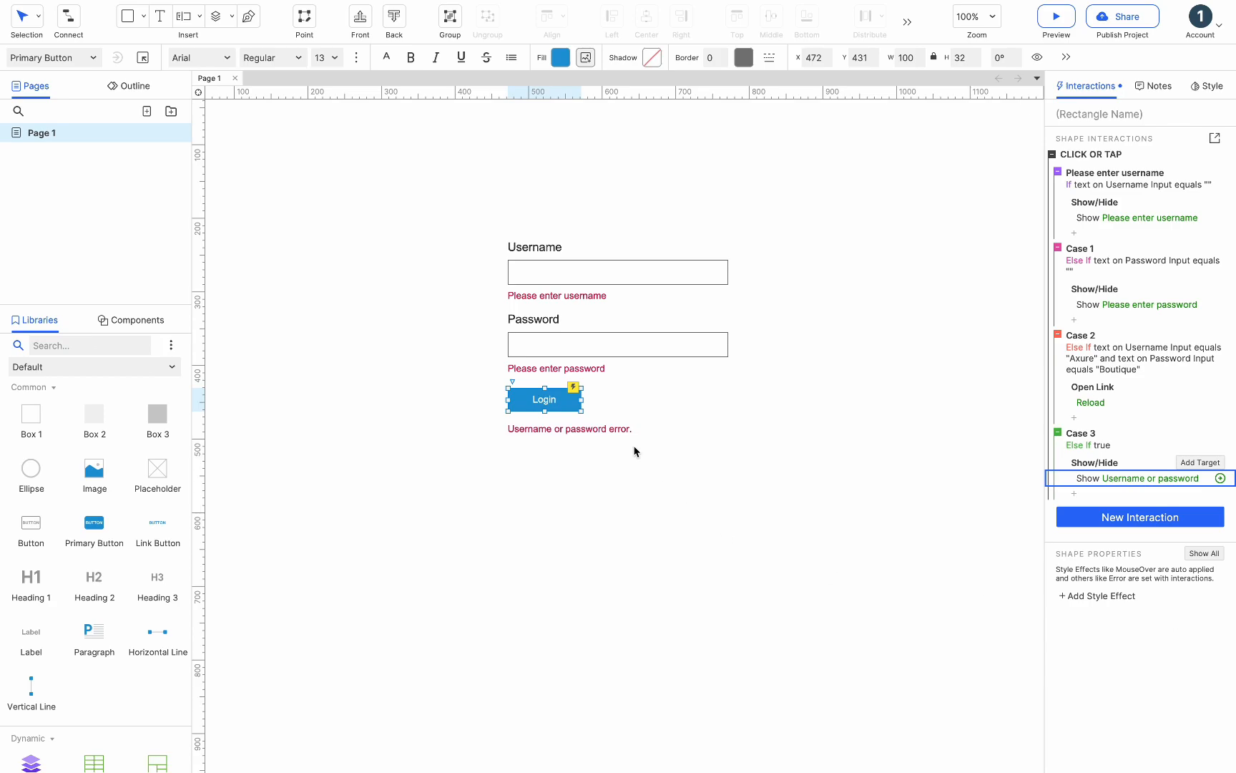
# - Set the three validation message labels to hidden
pyautogui.click(579, 368)
pyautogui.keyDown('shift'); pyautogui.click(599, 429); pyautogui.keyUp('shift')
pyautogui.keyDown('shift'); pyautogui.click(582, 295); pyautogui.keyUp('shift')
pyautogui.rightClick(582, 295)
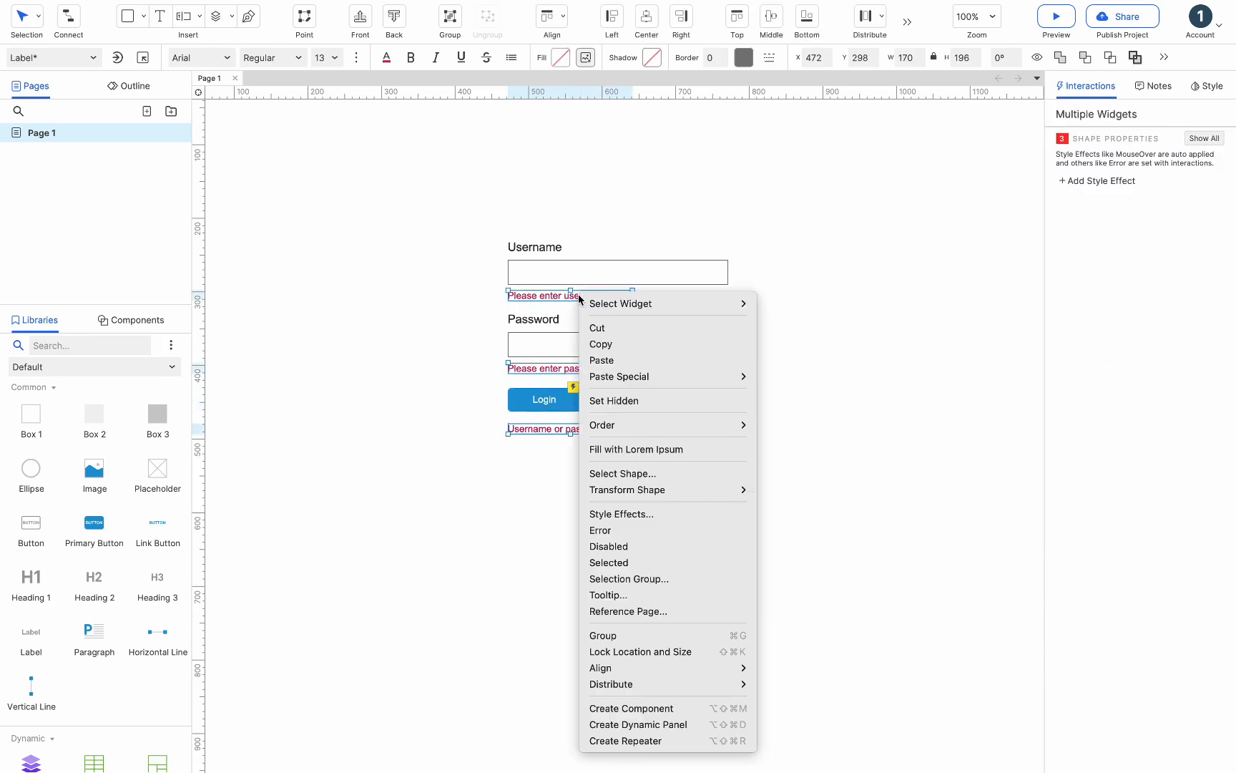
pyautogui.click(630, 397)
pyautogui.click(809, 340)
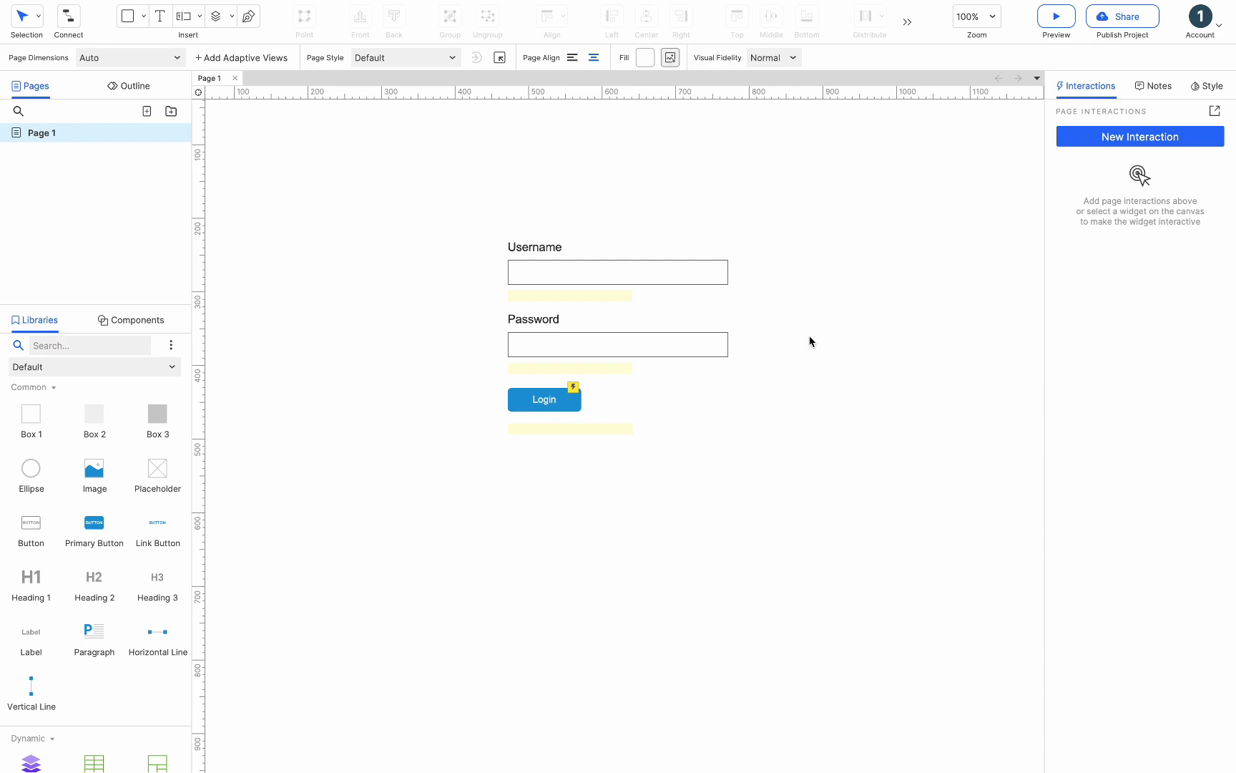
# - Preview the prototype and test Login with empty fields and with only the username Axure
pyautogui.click(1056, 17)
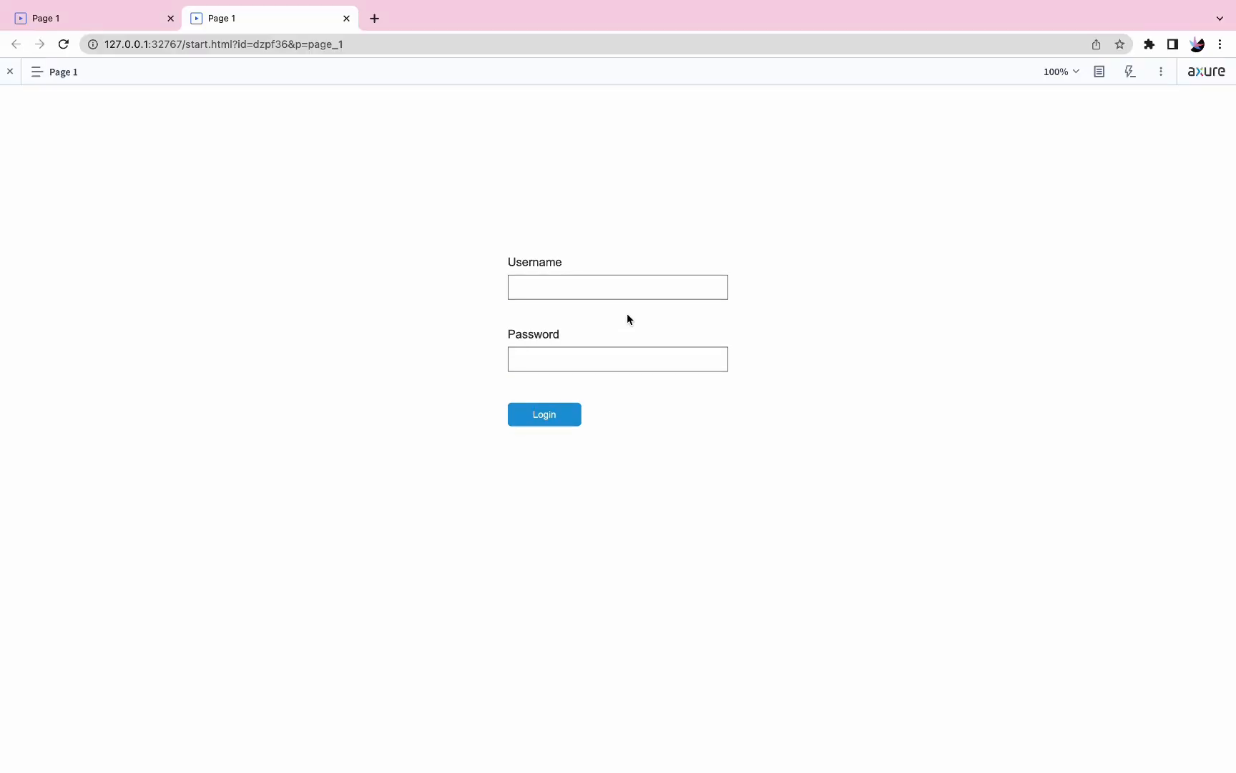
pyautogui.click(545, 414)
pyautogui.click(560, 282)
pyautogui.write('Axure')
pyautogui.click(545, 415)
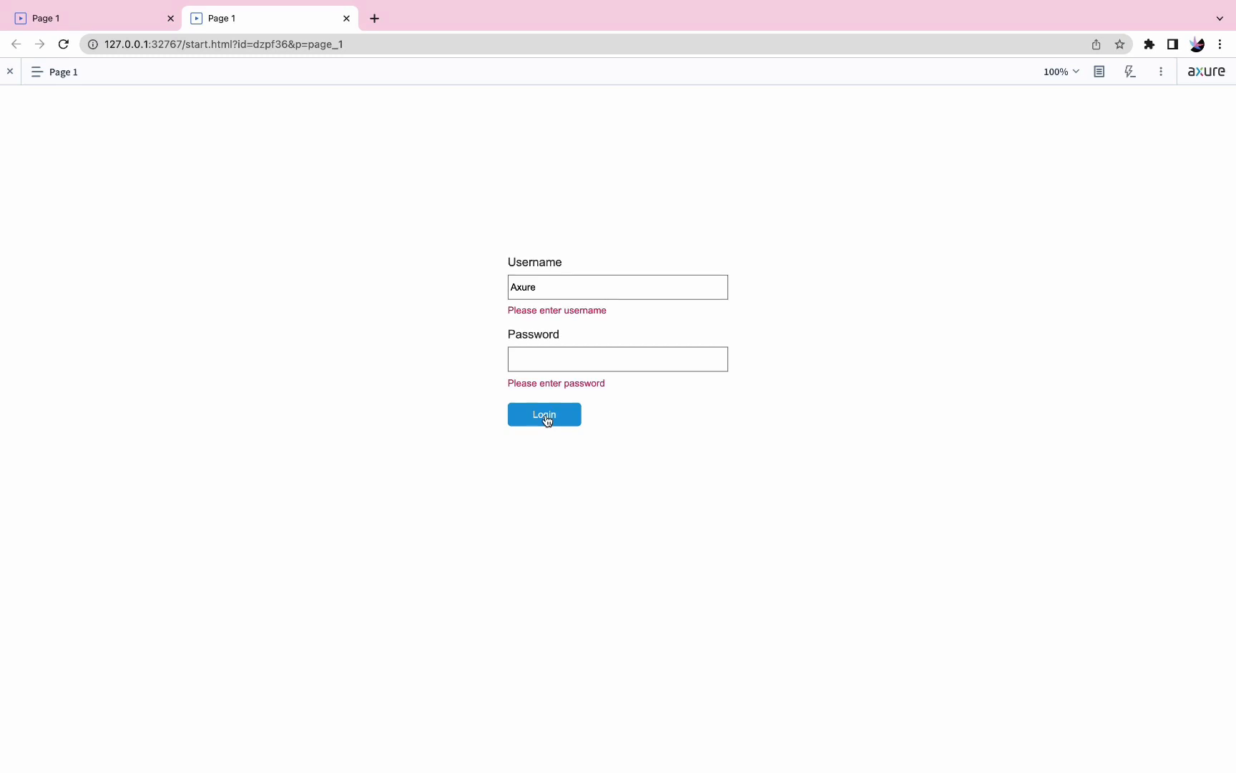
# - Test Login in the preview with the password Boutique entered as well
pyautogui.click(550, 351)
pyautogui.write('Boutiqu')
pyautogui.click(556, 416)
pyautogui.click(559, 359)
pyautogui.write('e')
pyautogui.click(544, 418)
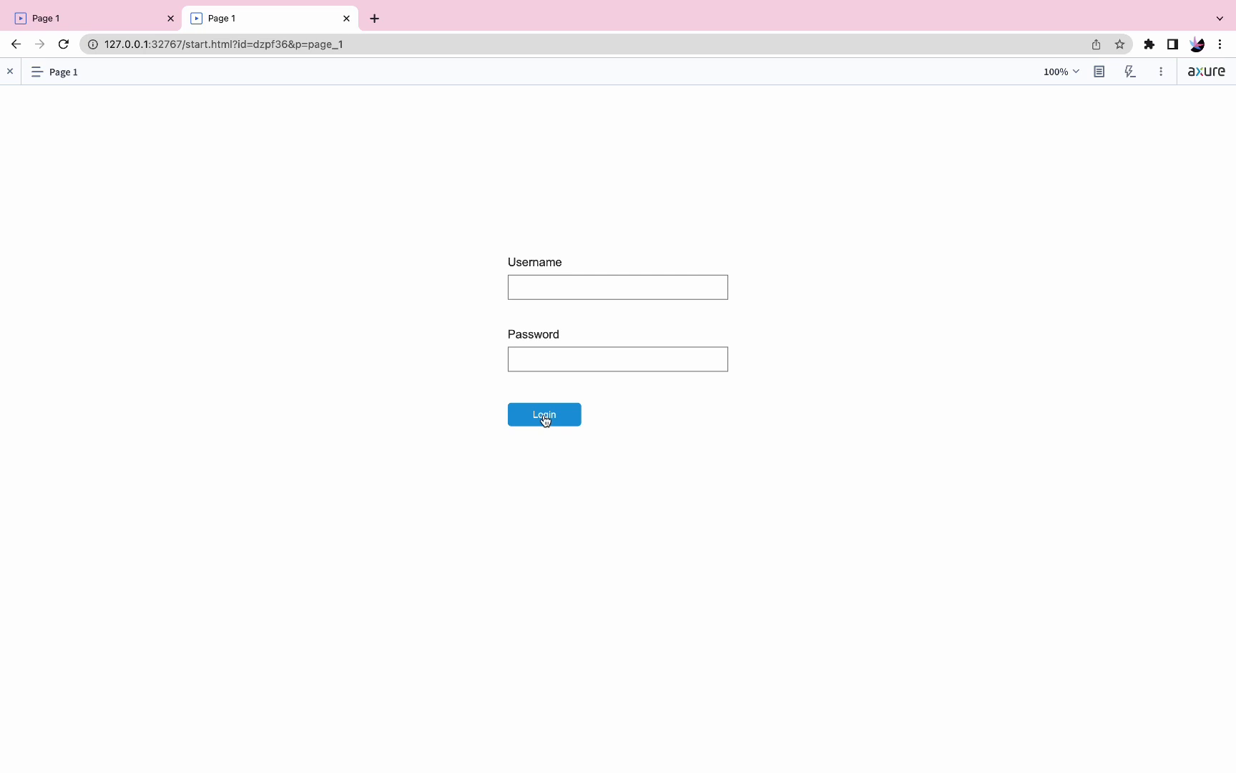
# - Add a MouseOver style effect to the Login button with fill color #2196F3
pyautogui.hotkey('ctrl', 'Right')
pyautogui.click(550, 406)
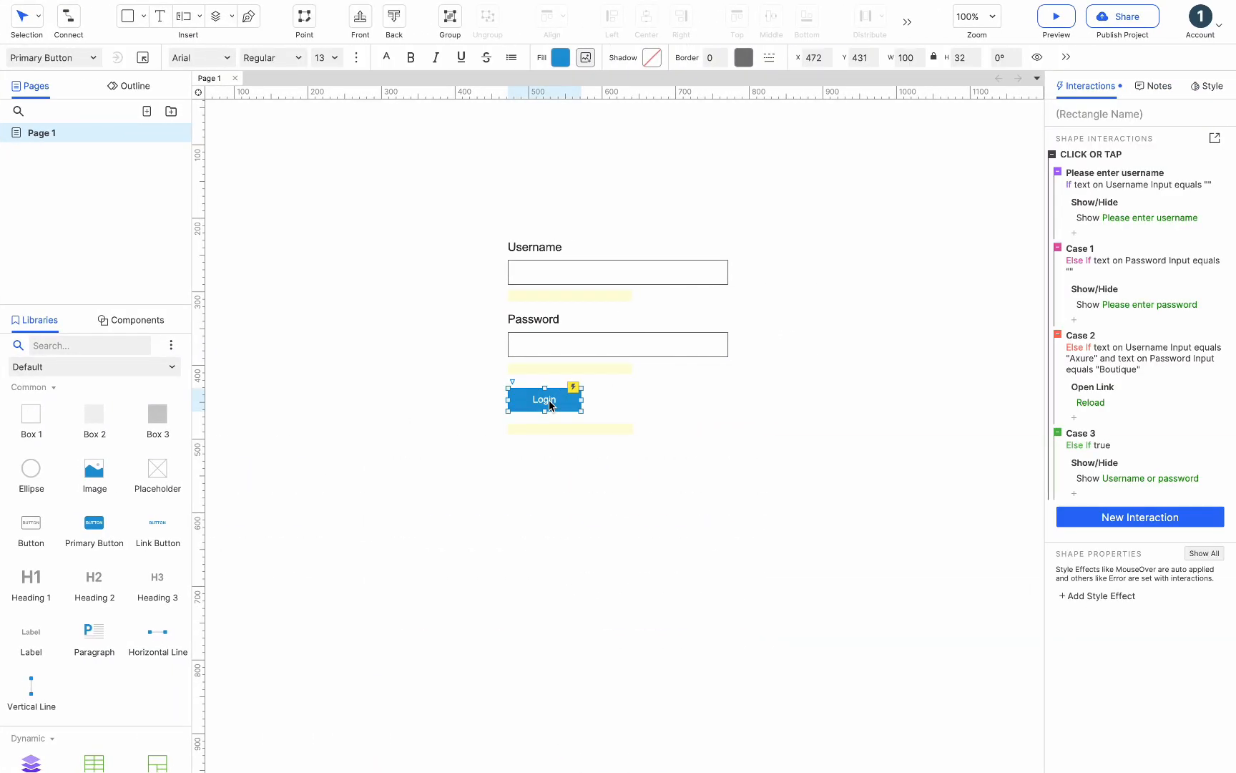
pyautogui.click(1103, 600)
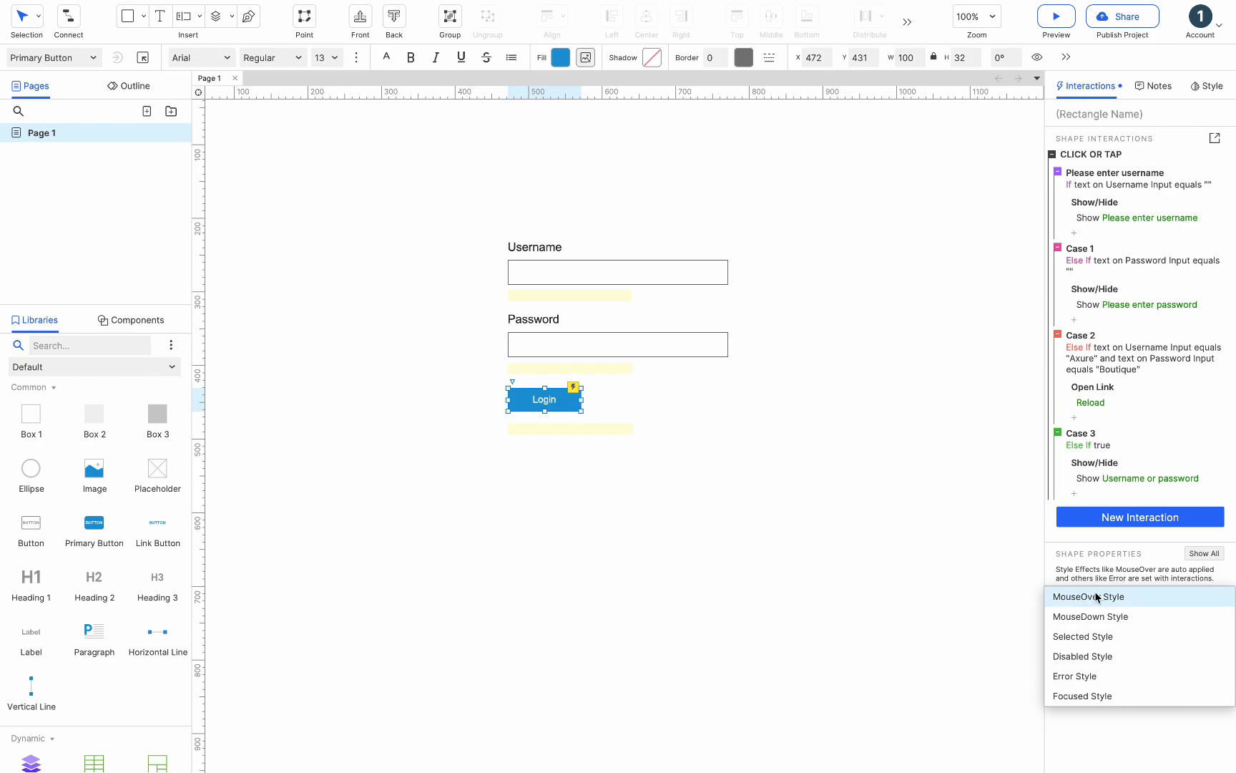
pyautogui.click(1096, 596)
pyautogui.click(1072, 630)
pyautogui.click(1159, 631)
pyautogui.click(1177, 701)
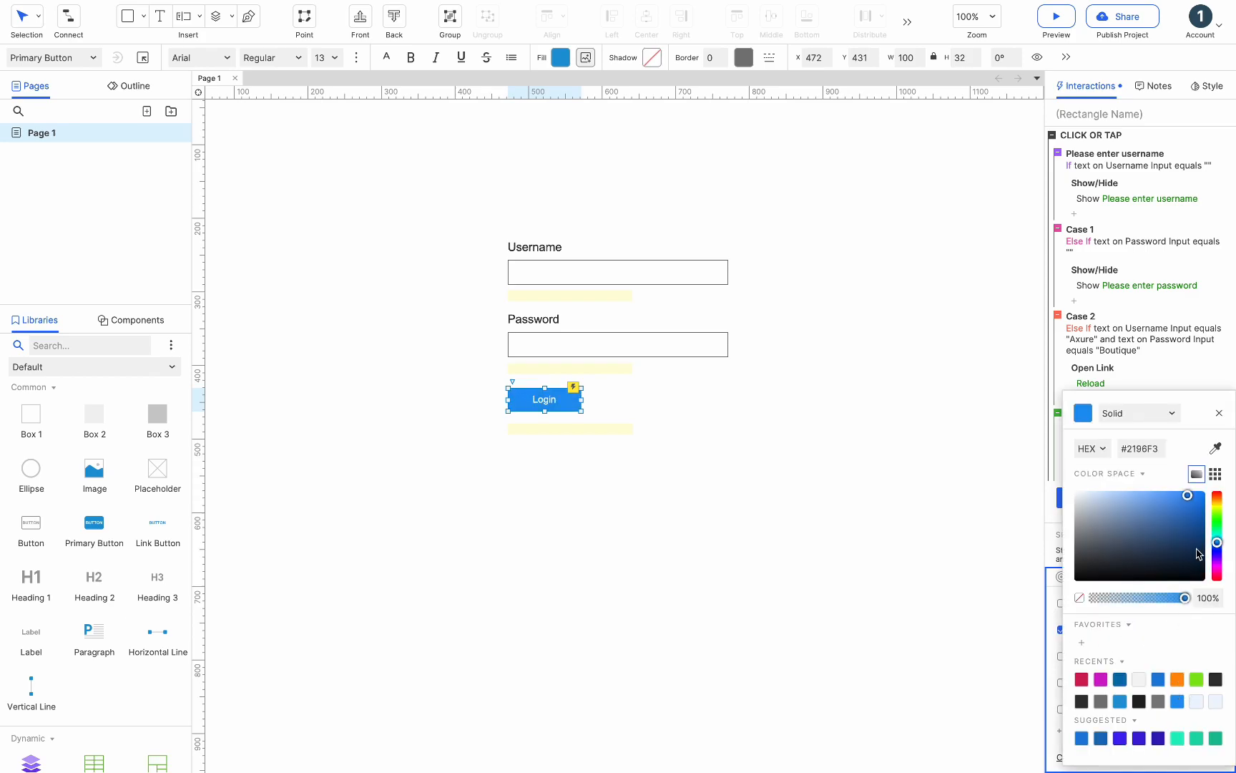
pyautogui.click(1219, 413)
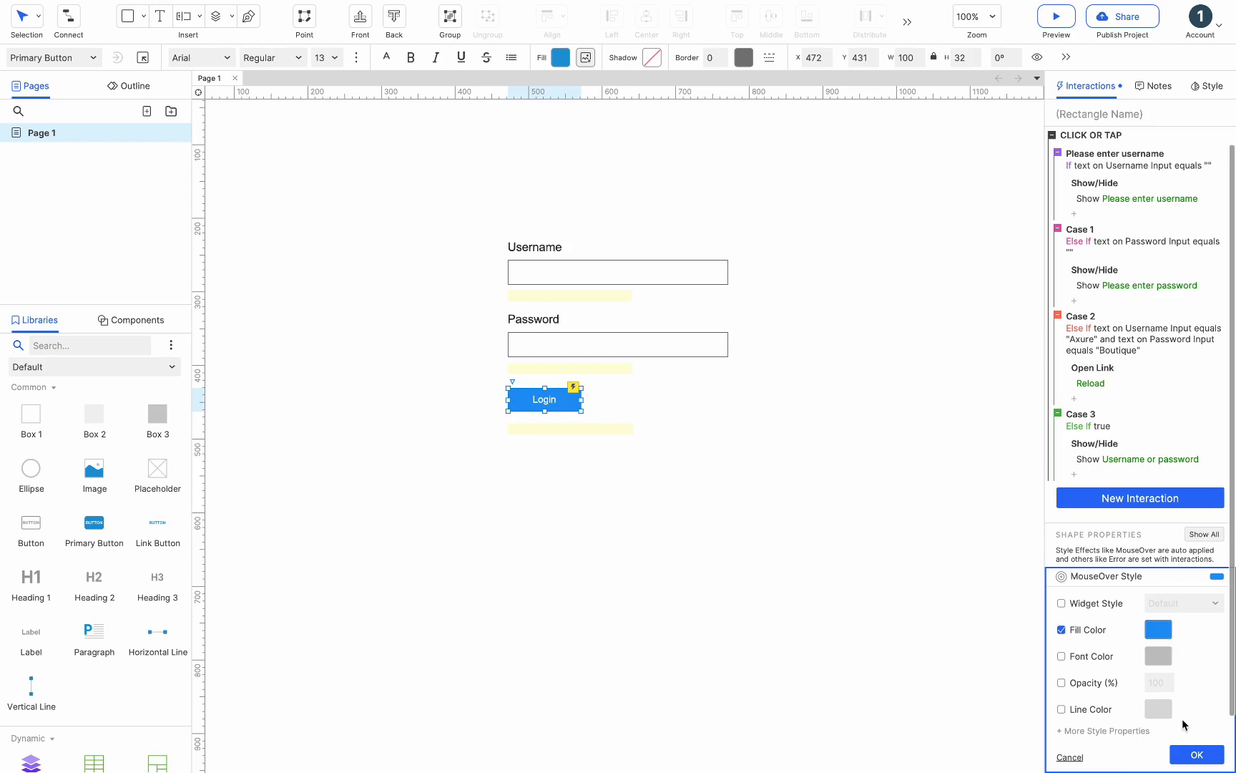
pyautogui.click(1196, 755)
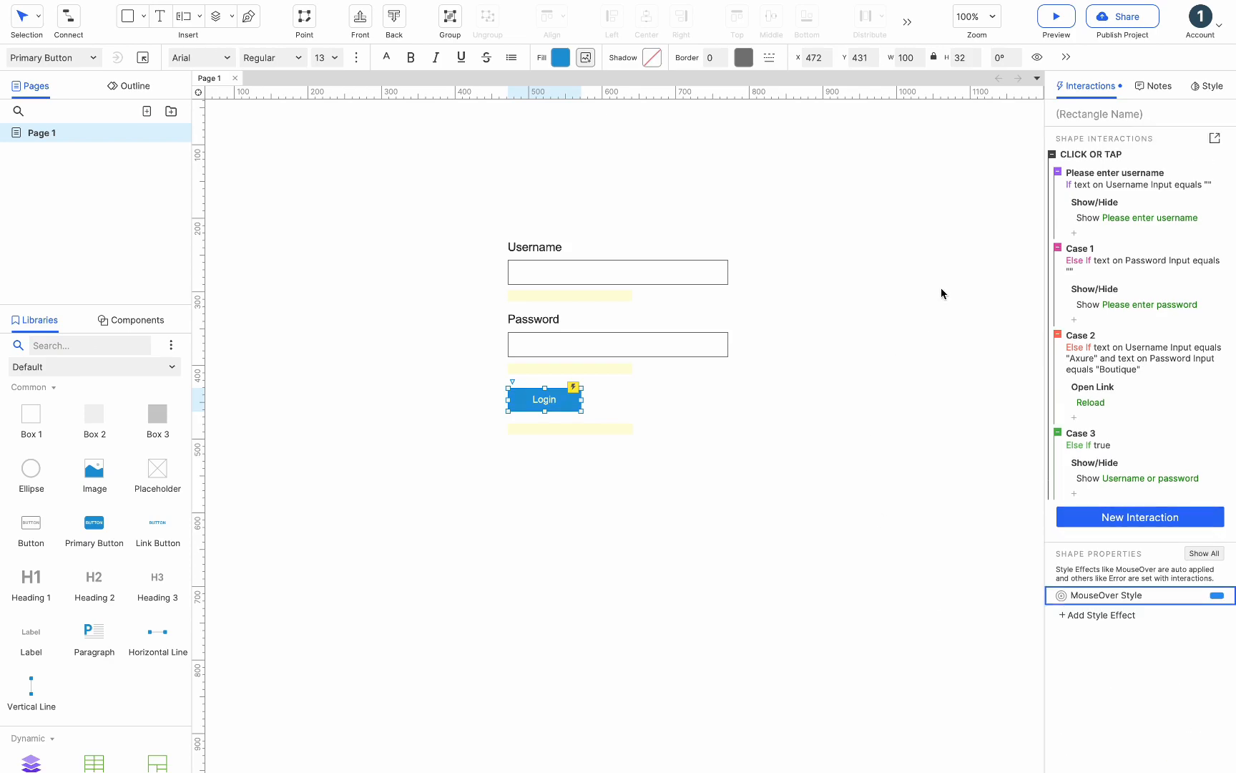
# - Preview the prototype to check the Login button's hover effect
pyautogui.click(1057, 16)
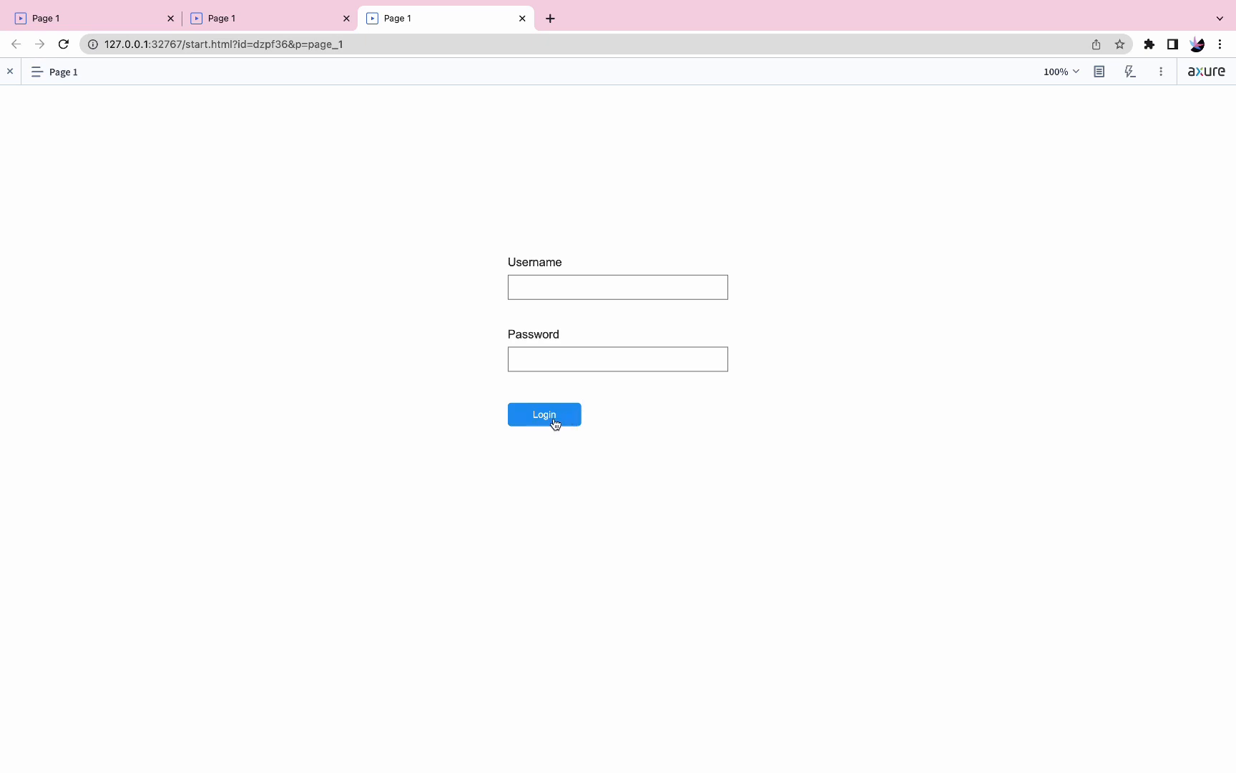
pyautogui.hotkey('ctrl', 'Right')
# - Place a primary button below the form and label it Tab
pyautogui.moveTo(95, 541); pyautogui.dragTo(432, 493)
pyautogui.moveTo(535, 521); pyautogui.dragTo(505, 518)
pyautogui.doubleClick(478, 509)
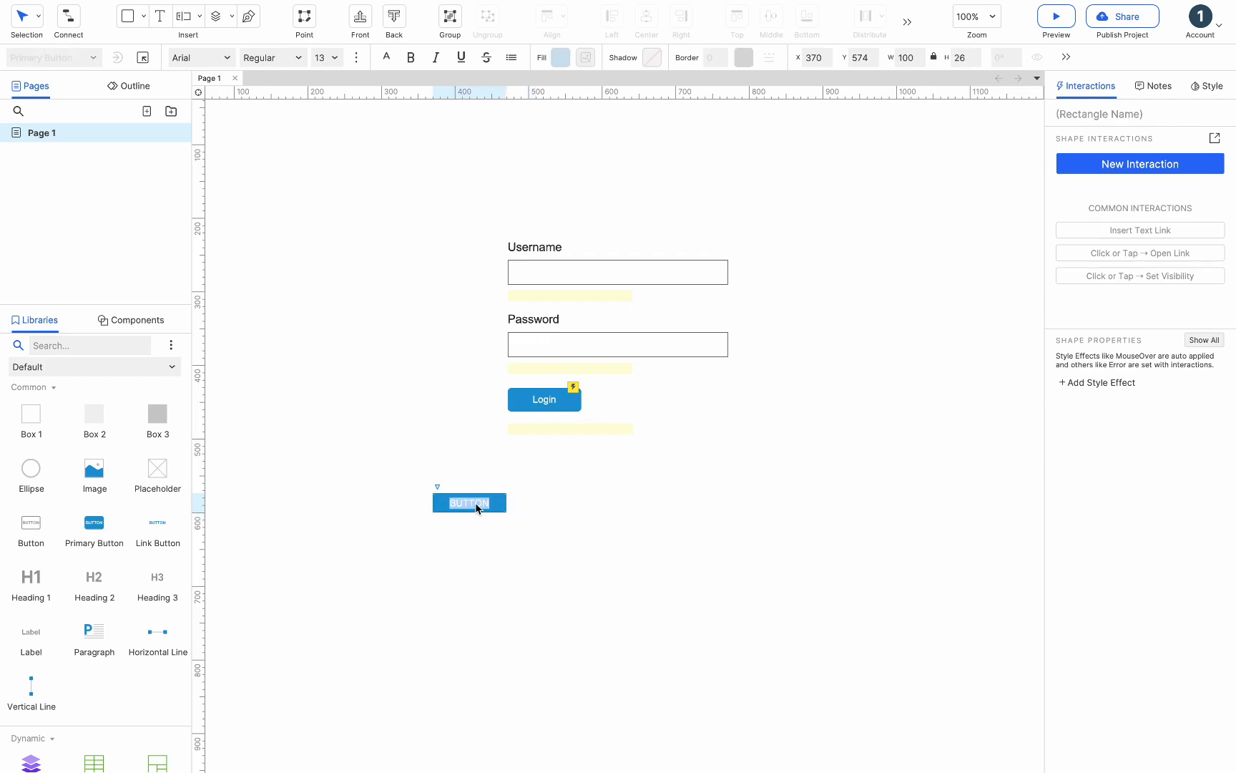
pyautogui.write('Tab')
pyautogui.press('Escape')
# - Duplicate the Tab button twice to form a row of three adjacent tabs
pyautogui.keyDown('alt'); pyautogui.moveTo(475, 502); pyautogui.dragTo(536, 500); pyautogui.keyUp('alt')
pyautogui.keyDown('alt'); pyautogui.moveTo(538, 500); pyautogui.dragTo(611, 503); pyautogui.keyUp('alt')
pyautogui.keyDown('shift'); pyautogui.click(547, 507); pyautogui.keyUp('shift')
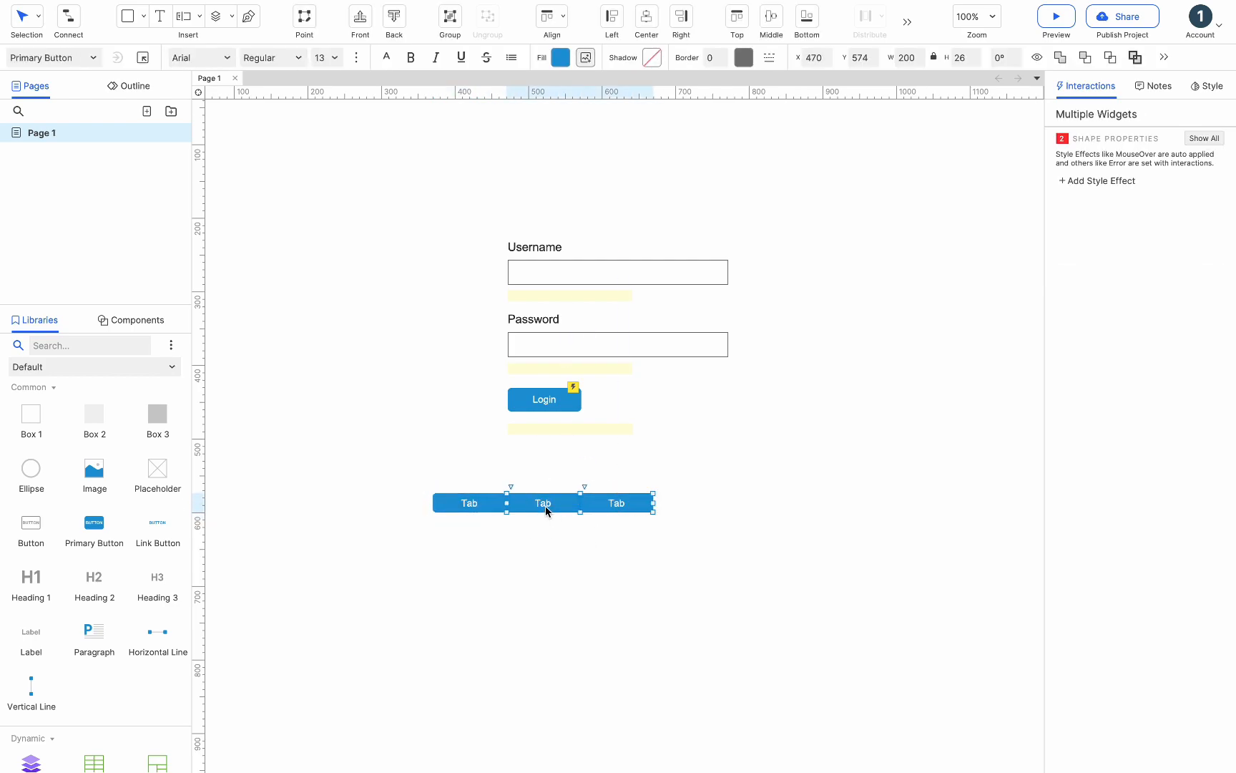
# - Add a Selected style effect with a custom fill color to all three tabs
pyautogui.keyDown('shift'); pyautogui.click(497, 504); pyautogui.keyUp('shift')
pyautogui.click(1112, 180)
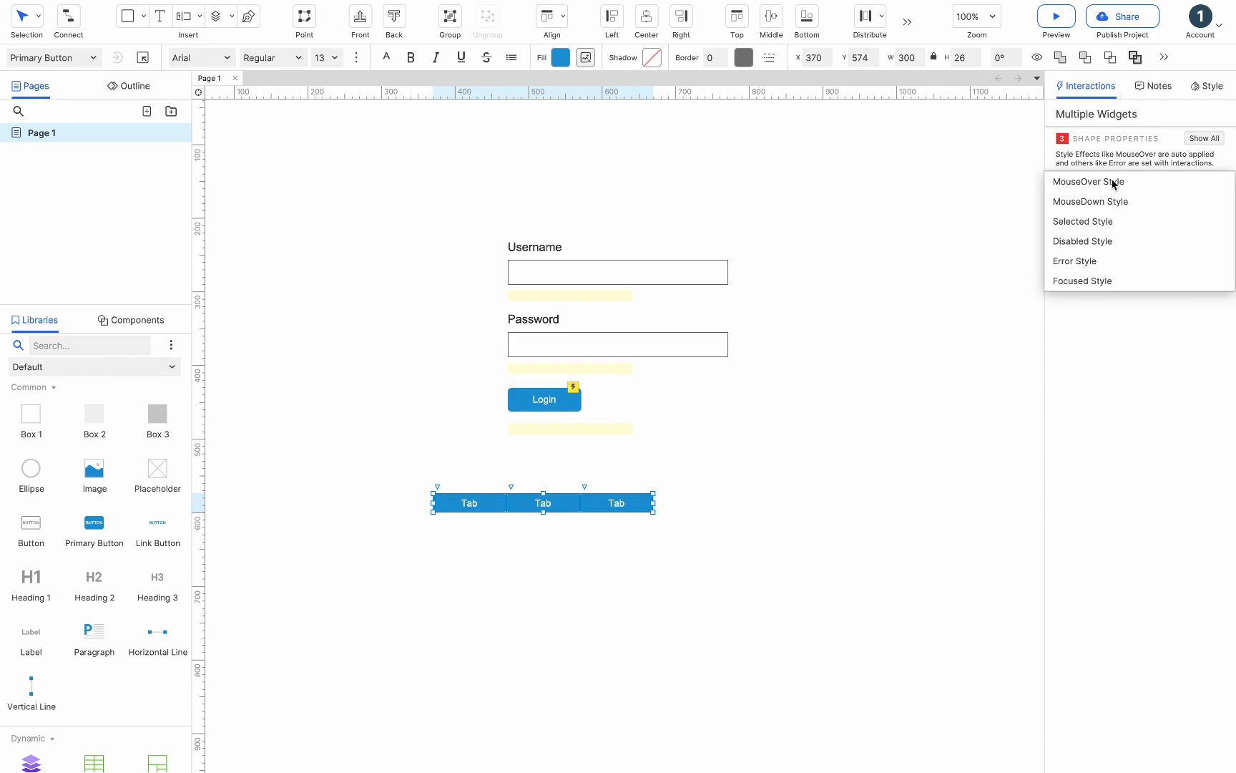
pyautogui.click(1102, 221)
pyautogui.click(1087, 234)
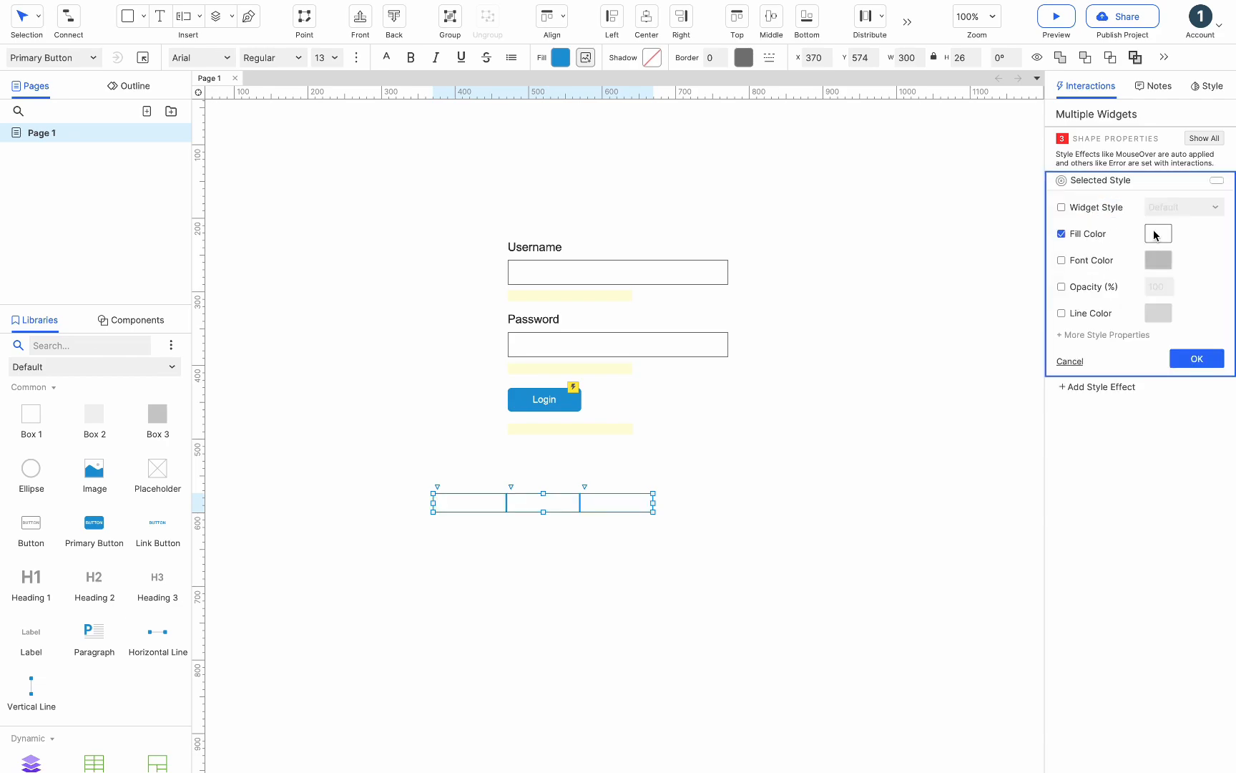
pyautogui.click(1159, 233)
pyautogui.click(1080, 536)
pyautogui.click(727, 497)
pyautogui.click(601, 503)
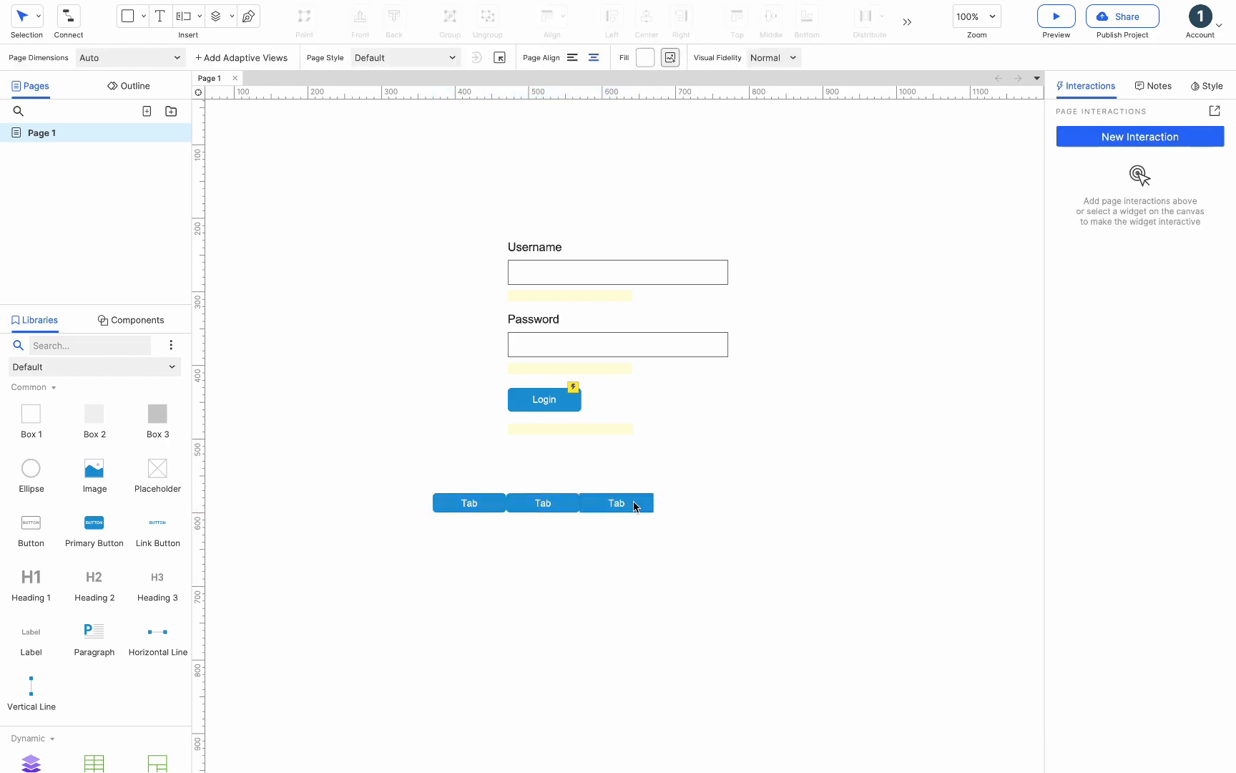
# - Put all three tabs into a new selection group named 1
pyautogui.keyDown('shift'); pyautogui.click(534, 502); pyautogui.keyUp('shift')
pyautogui.keyDown('shift'); pyautogui.click(470, 503); pyautogui.keyUp('shift')
pyautogui.rightClick(470, 504)
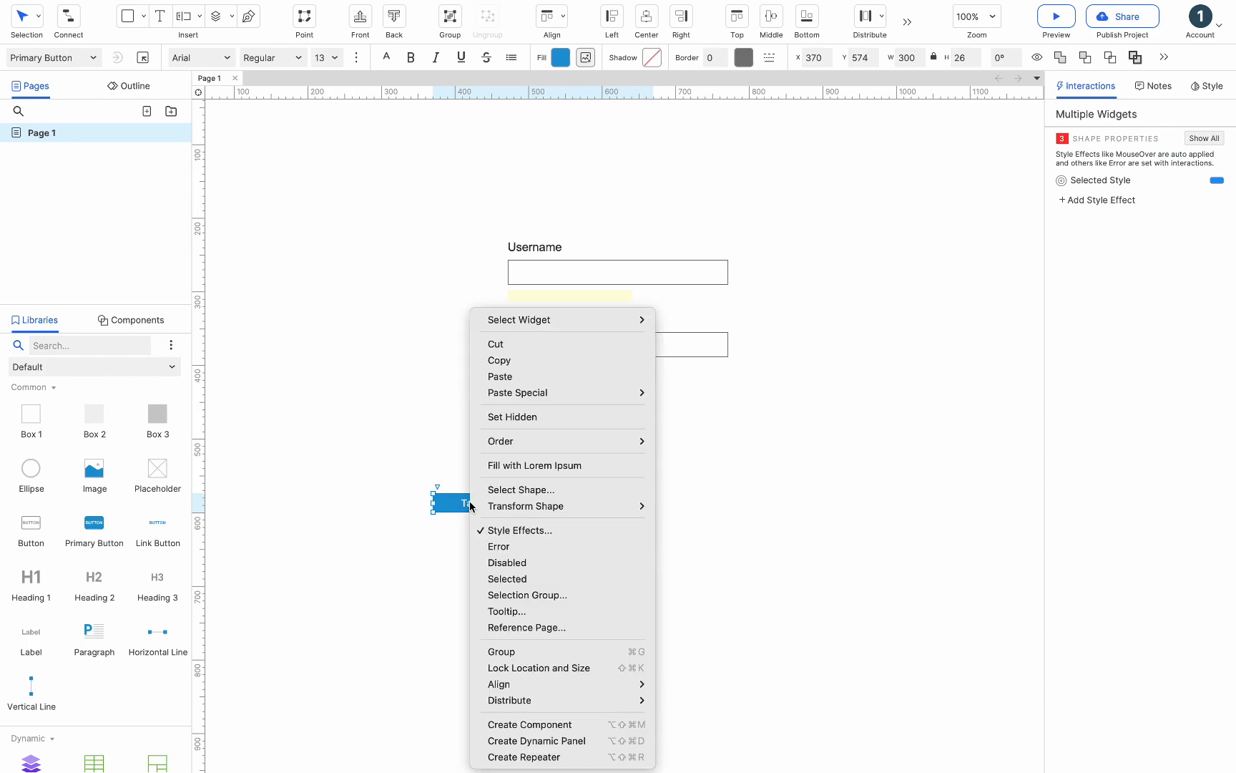
pyautogui.click(549, 594)
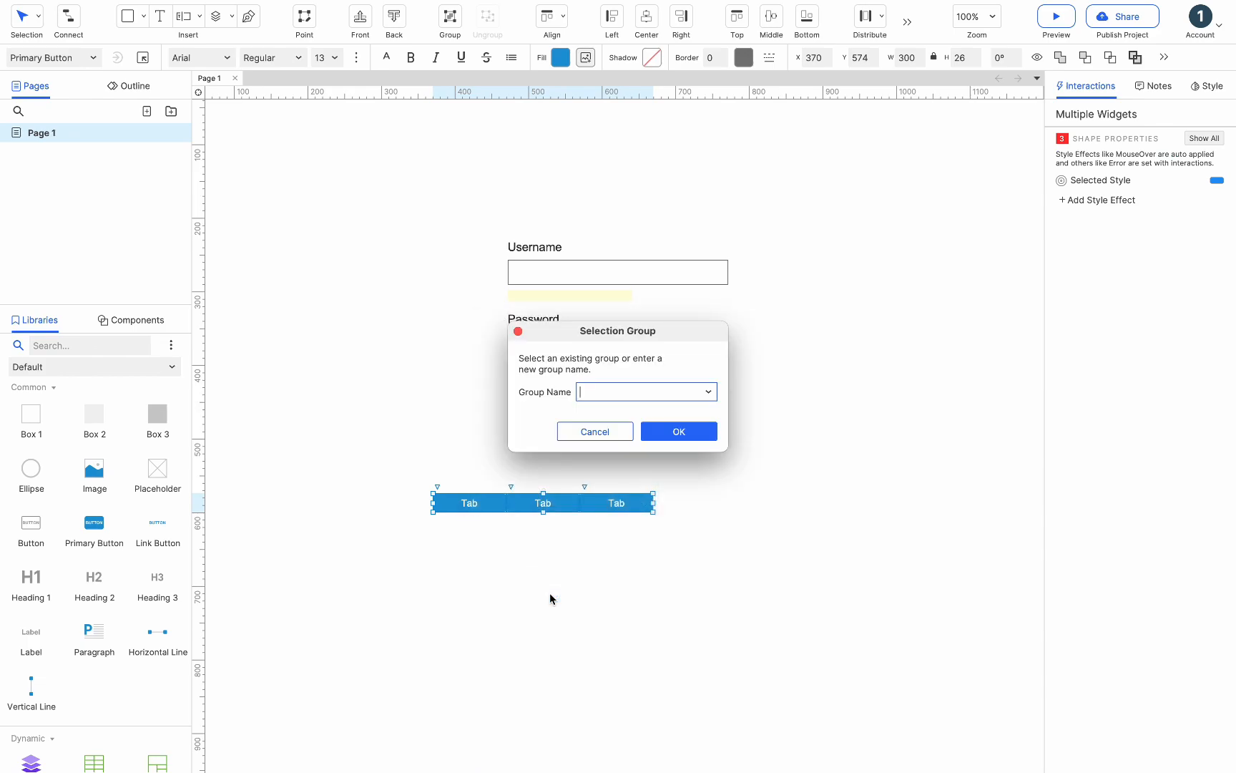
pyautogui.write('1')
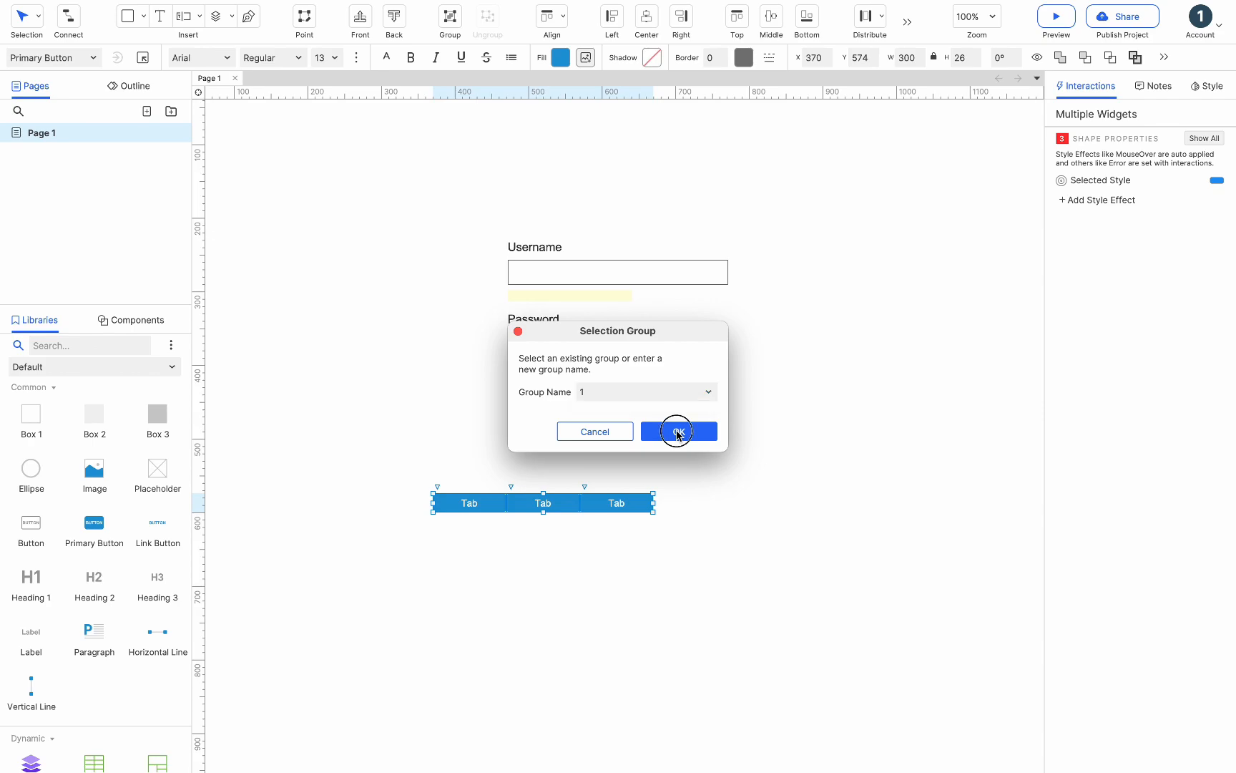
pyautogui.click(678, 431)
# - Give the first tab a click-or-tap interaction that sets this widget's selected state to true
pyautogui.click(483, 502)
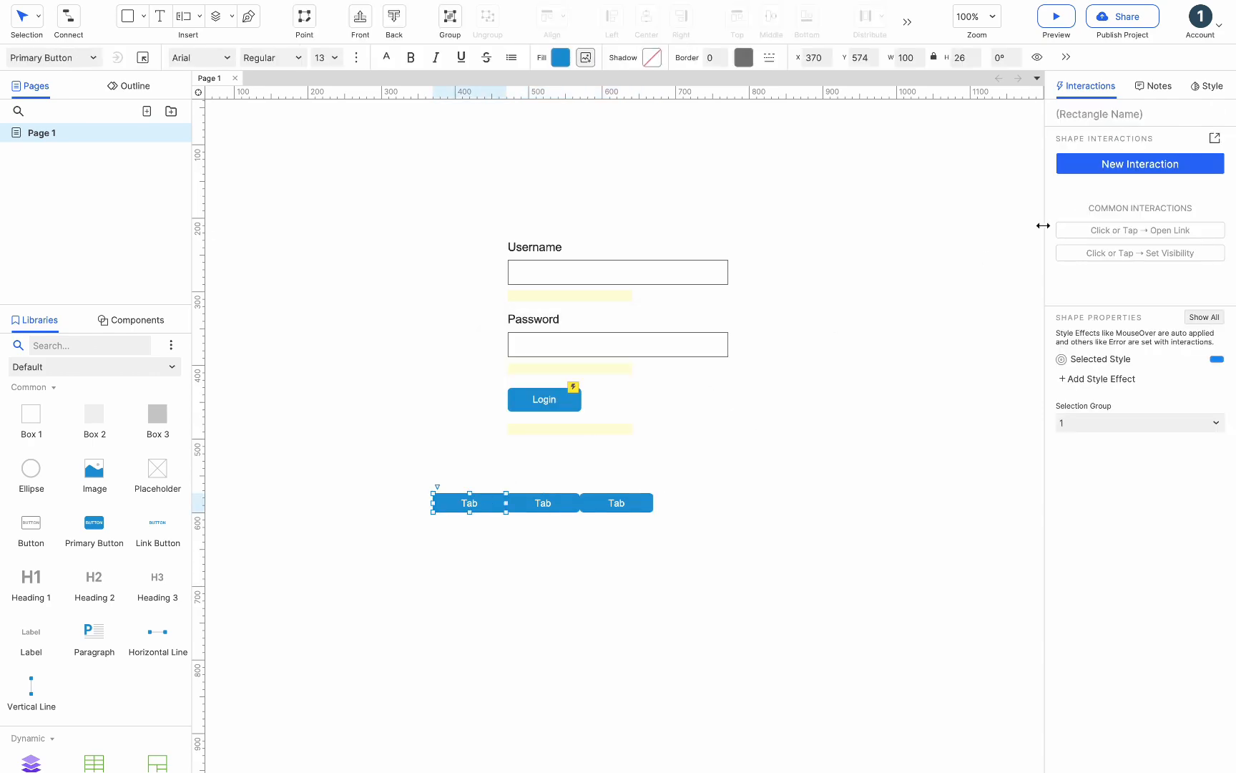
pyautogui.click(1086, 166)
pyautogui.click(1086, 202)
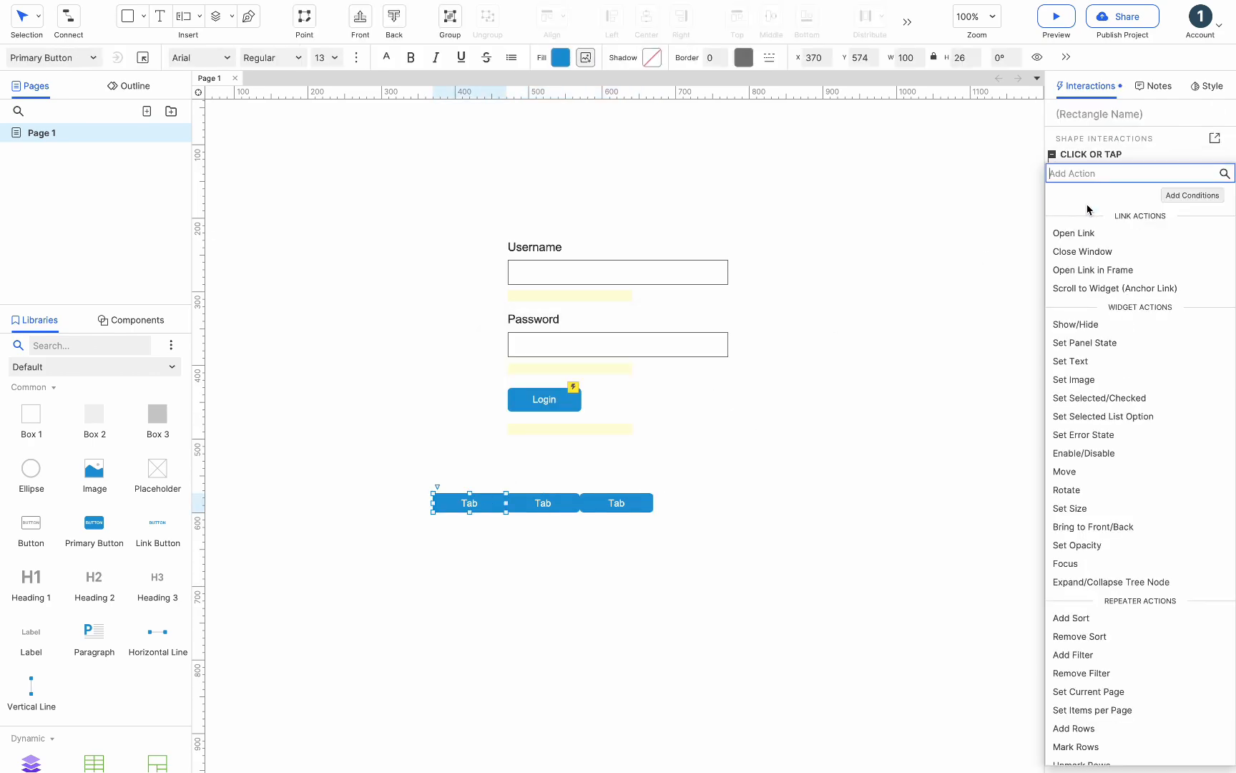
pyautogui.click(1099, 398)
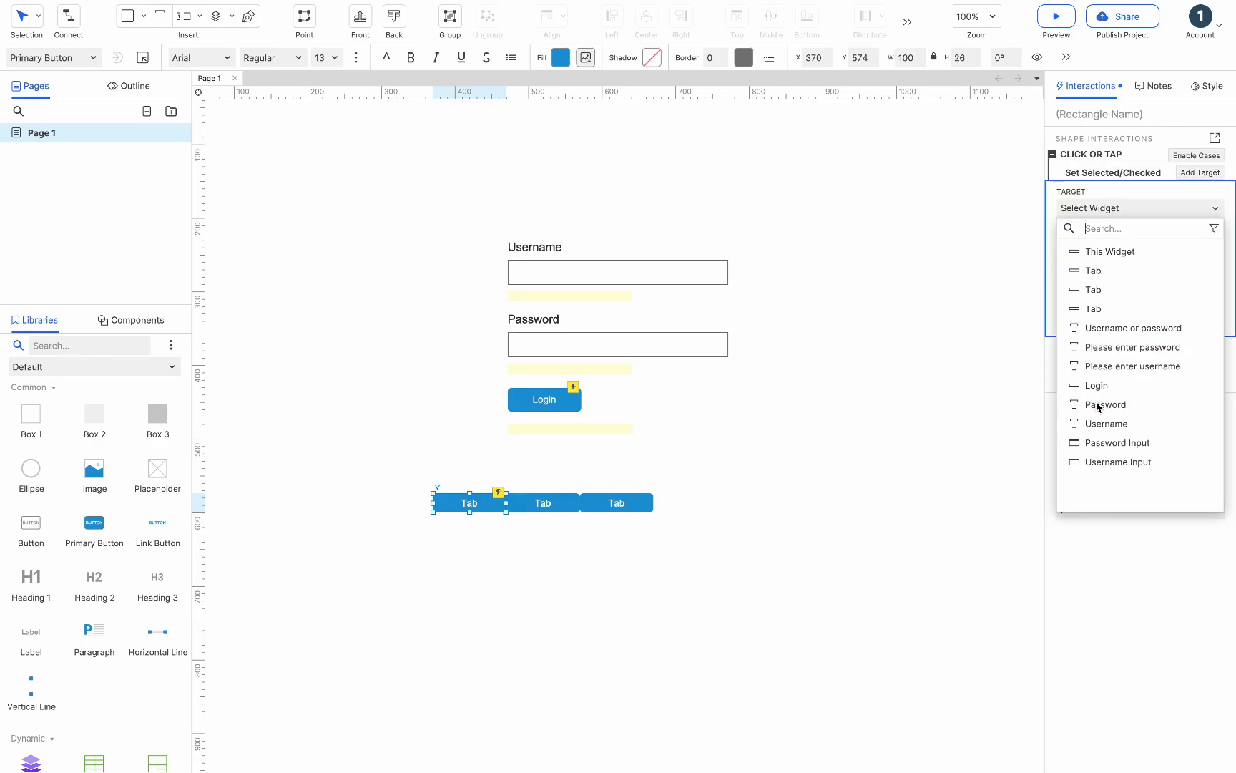
pyautogui.click(1112, 256)
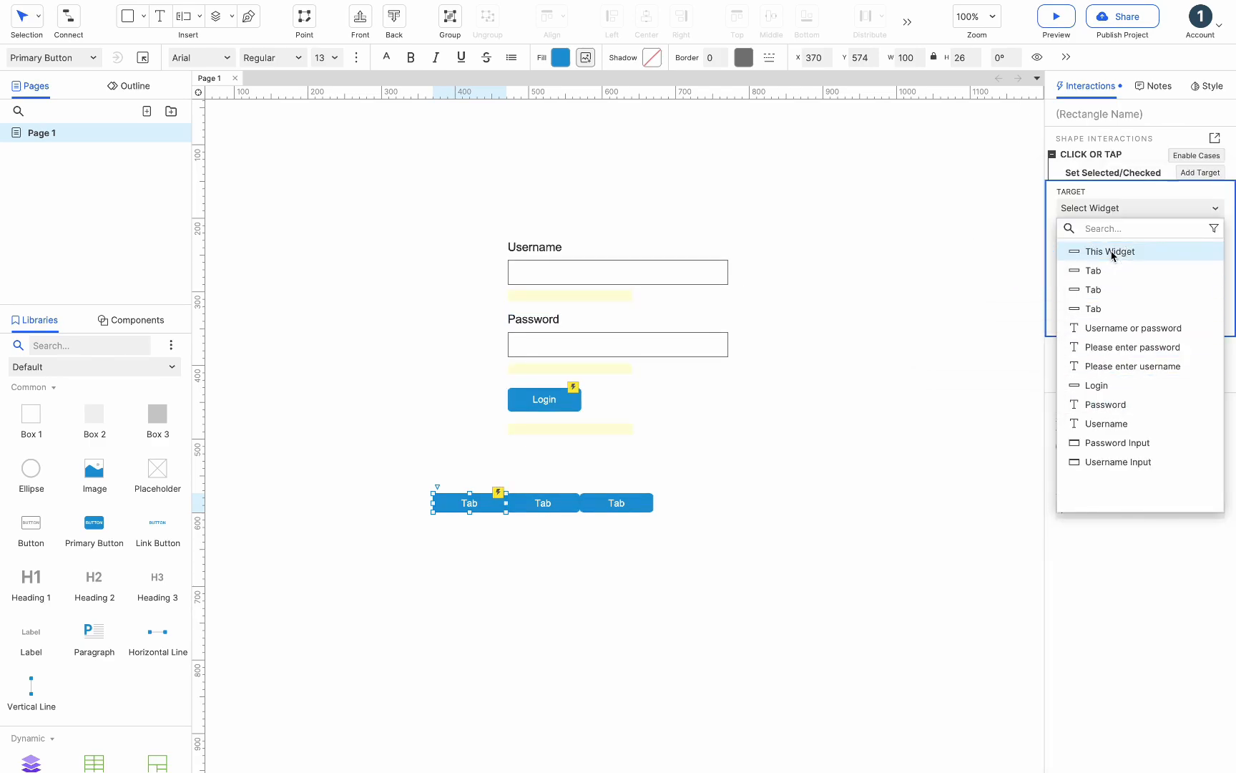
pyautogui.click(1193, 333)
# - Copy the first tab's click-or-tap interaction and paste it onto the second and third tabs
pyautogui.click(1085, 154)
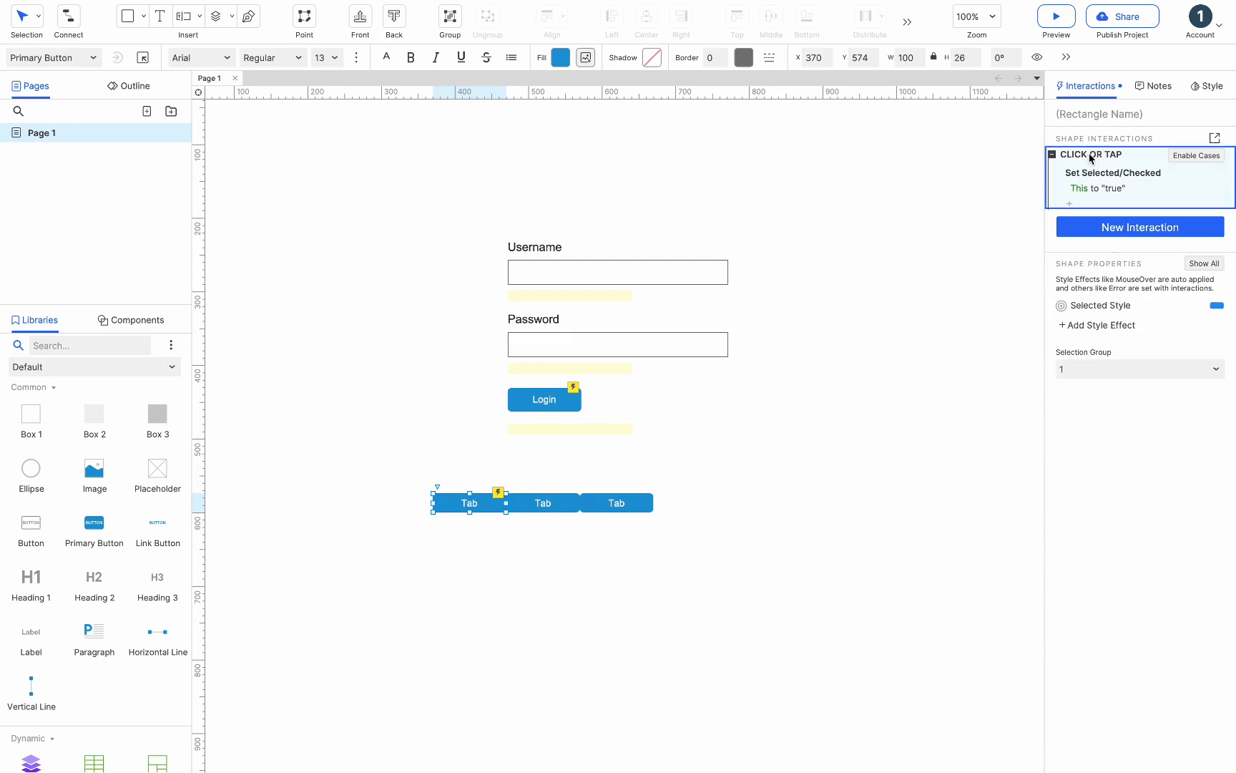
pyautogui.click(537, 508)
pyautogui.hotkey('ctrl', 'v')
pyautogui.click(615, 510)
pyautogui.hotkey('ctrl', 'v')
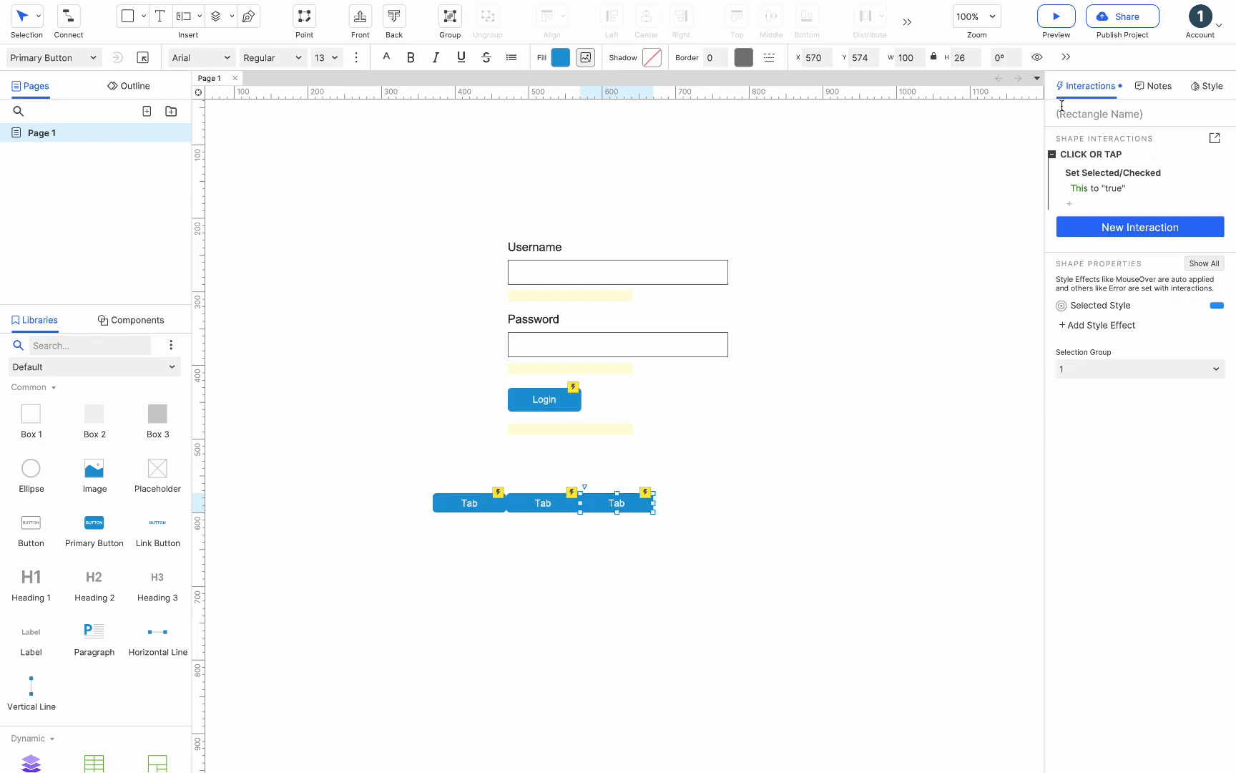
# - Preview the prototype and click the tabs to test their selected styling
pyautogui.click(1059, 17)
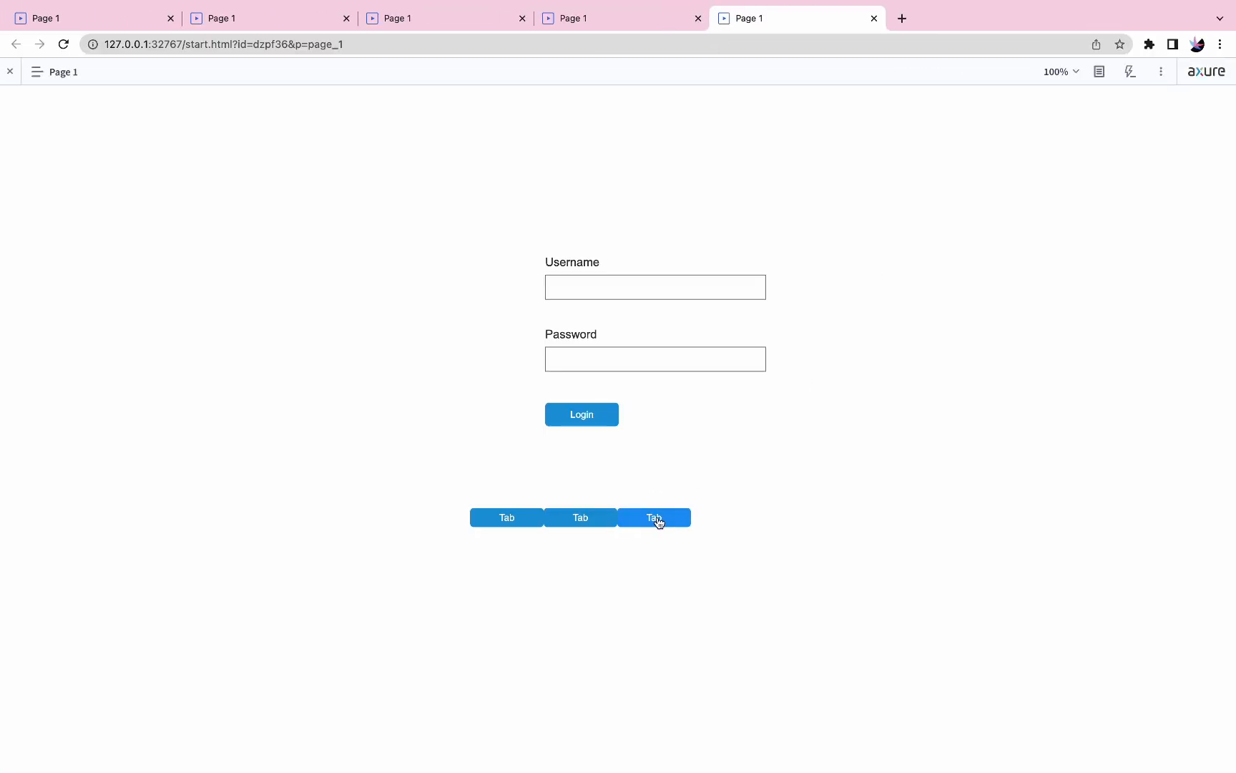
pyautogui.click(582, 519)
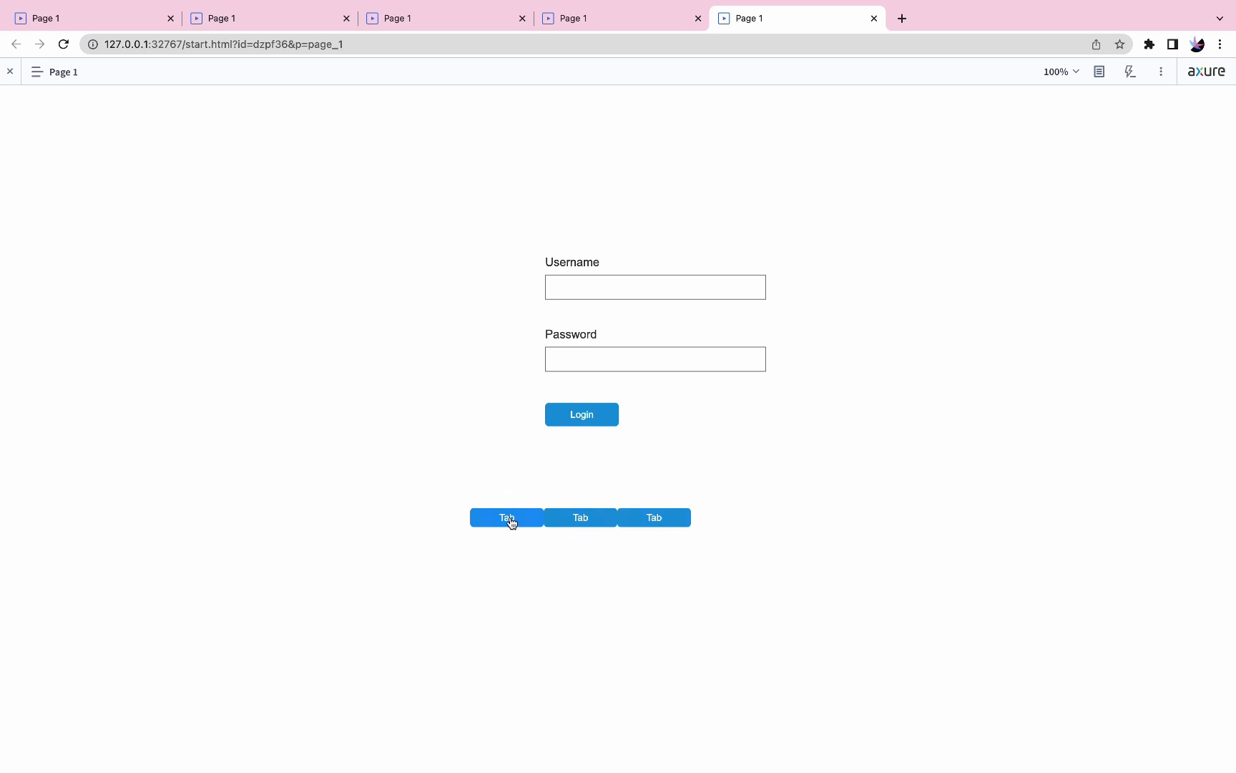
pyautogui.click(586, 520)
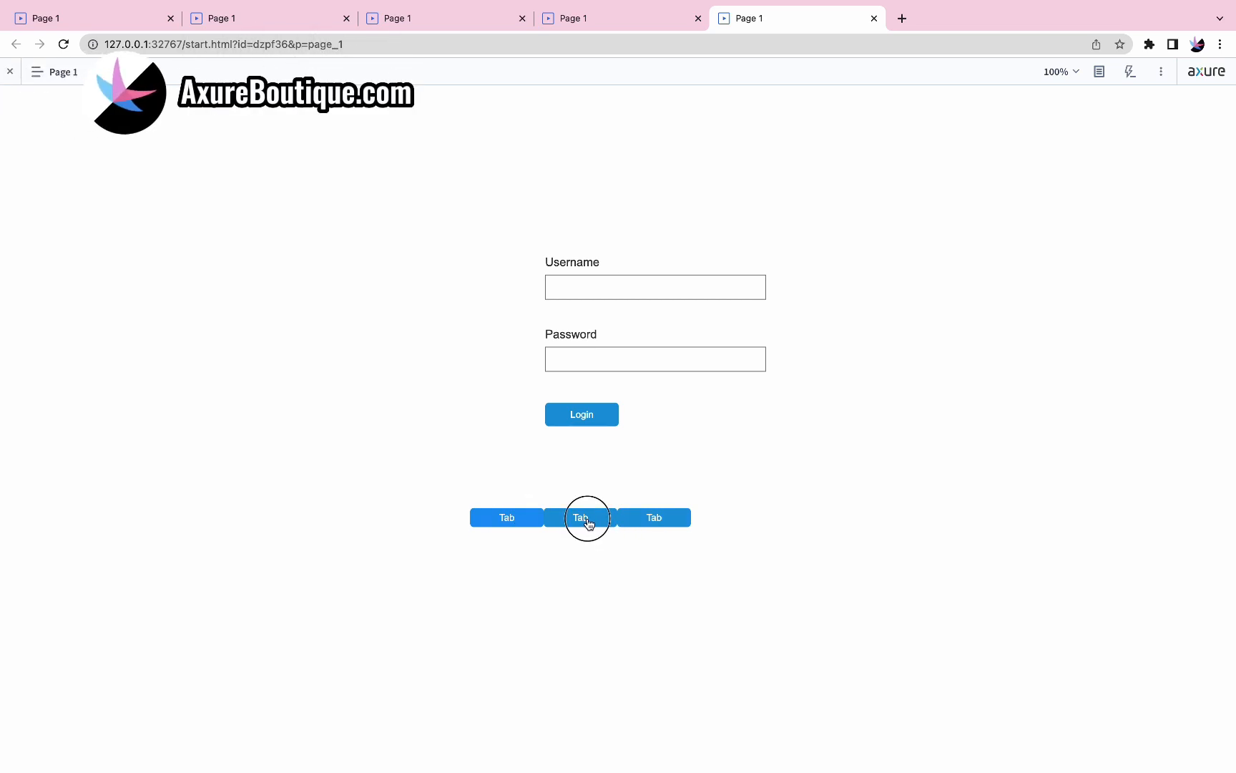